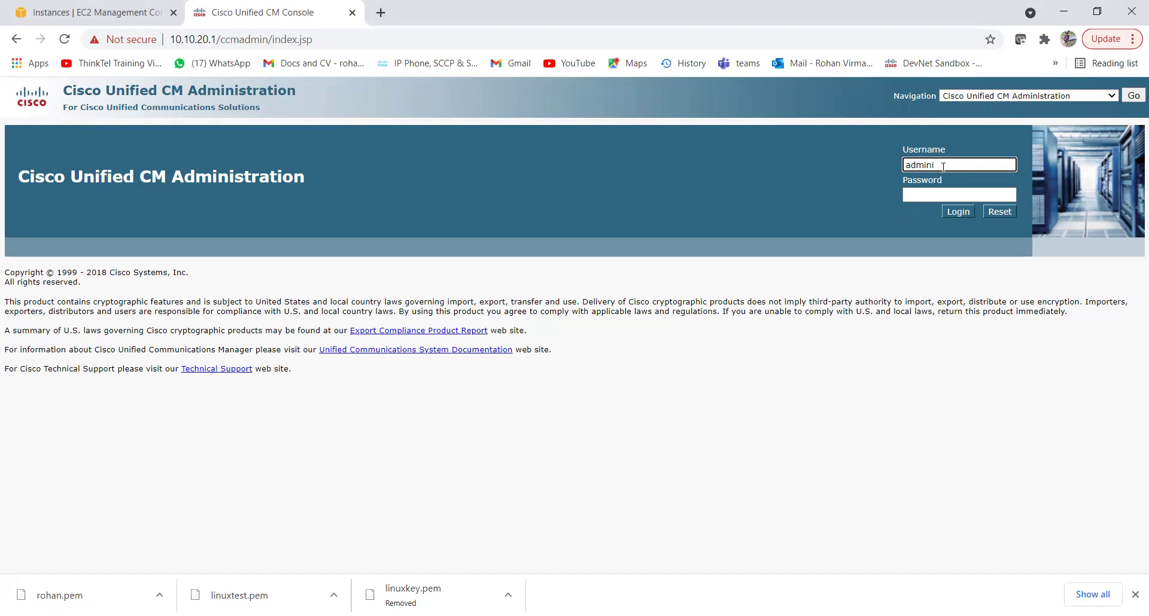
Log in to the administration console as administrator by completing the username and entering the account password.
{"action": "type", "text": "strator"}
{"action": "key", "text": "Tab"}
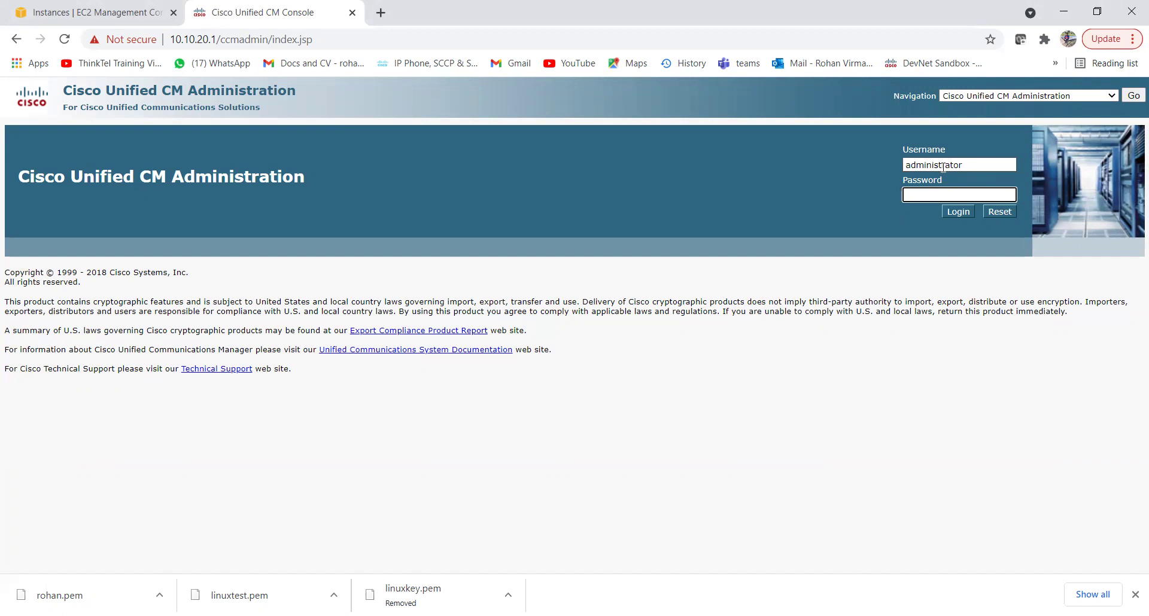
{"action": "type", "text": "*********"}
{"action": "key", "text": "Return"}
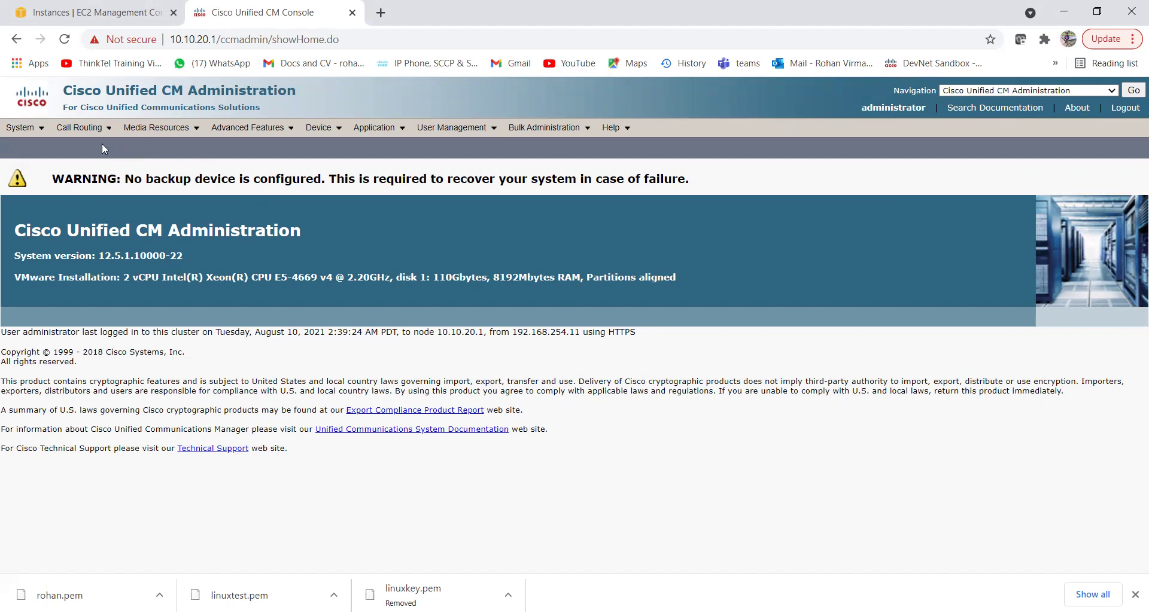
Go to the Class of Control time periods and start a new time period record.
{"action": "mouse_move", "coordinate": [81, 127]}
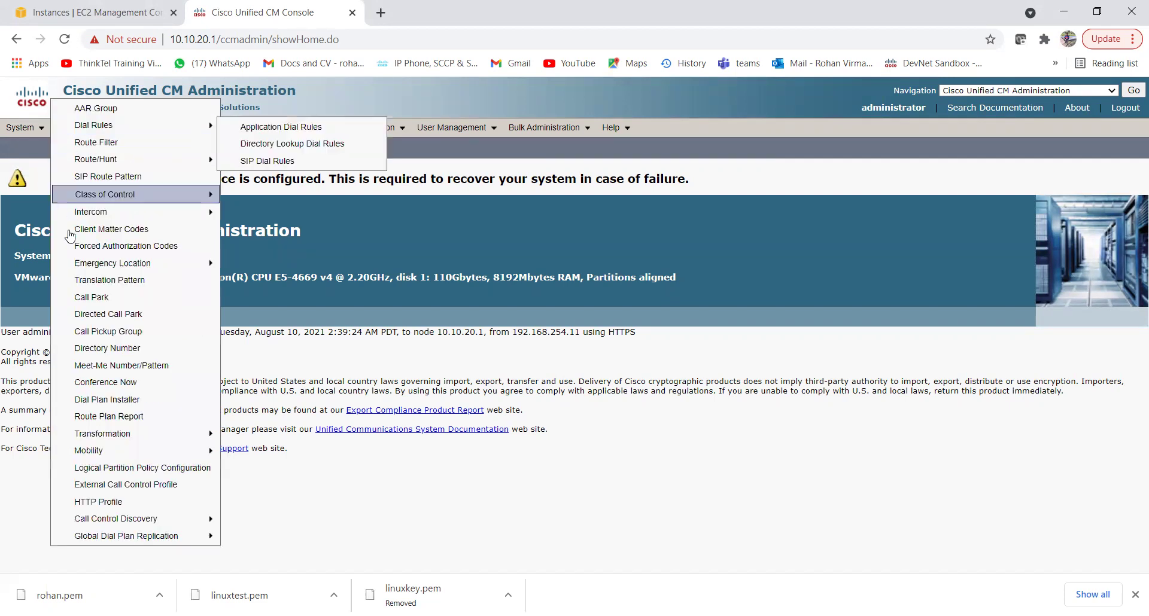
{"action": "mouse_move", "coordinate": [158, 196]}
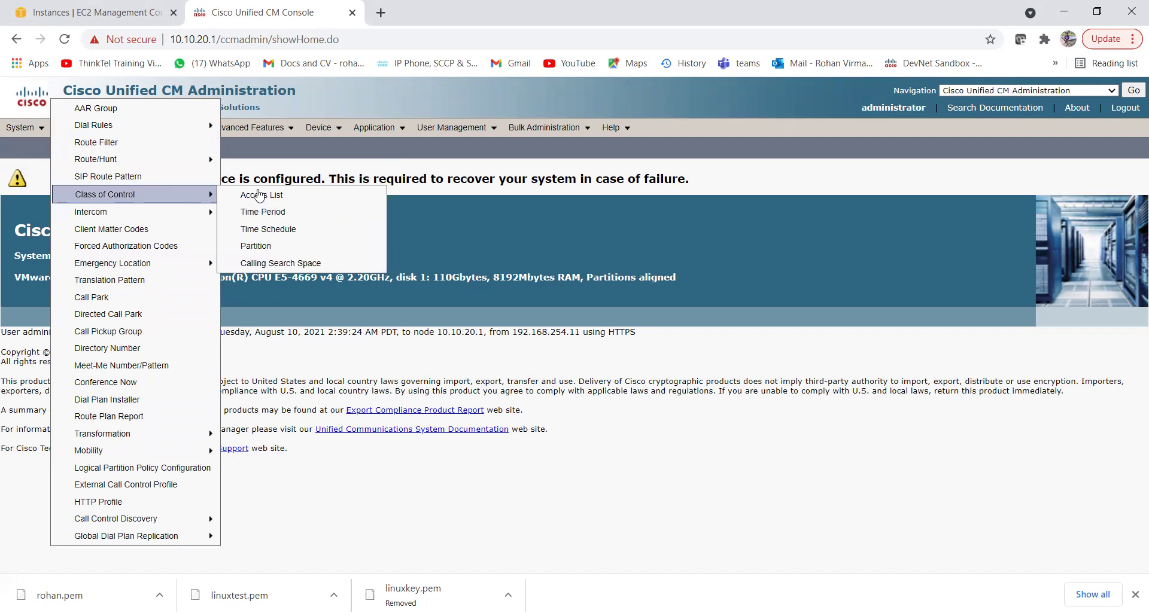
{"action": "left_click", "coordinate": [319, 217]}
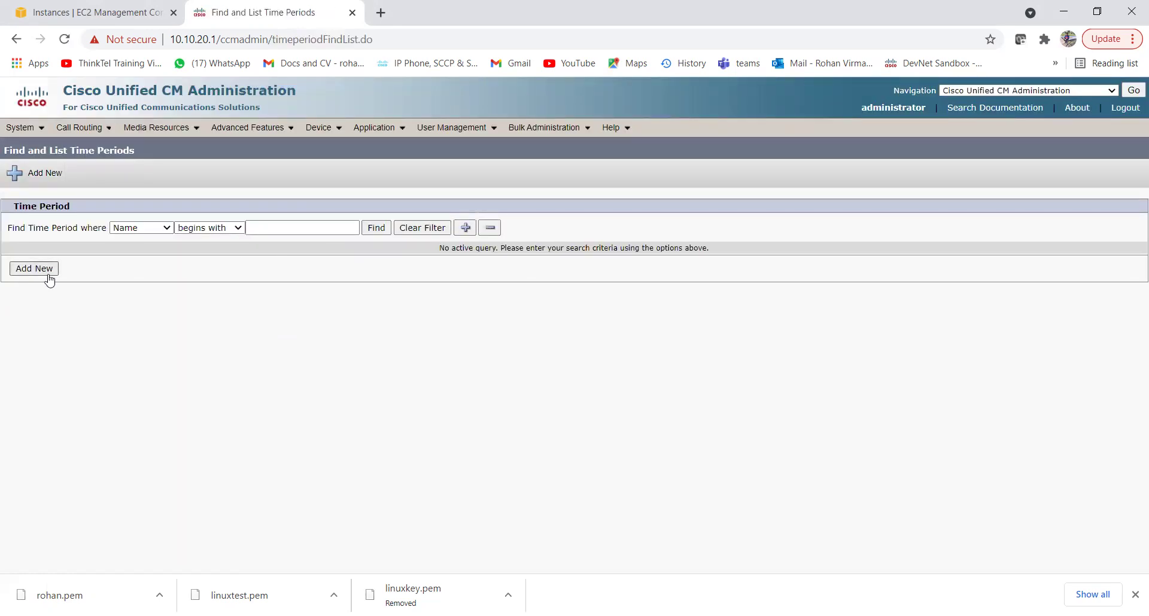
{"action": "left_click", "coordinate": [48, 276]}
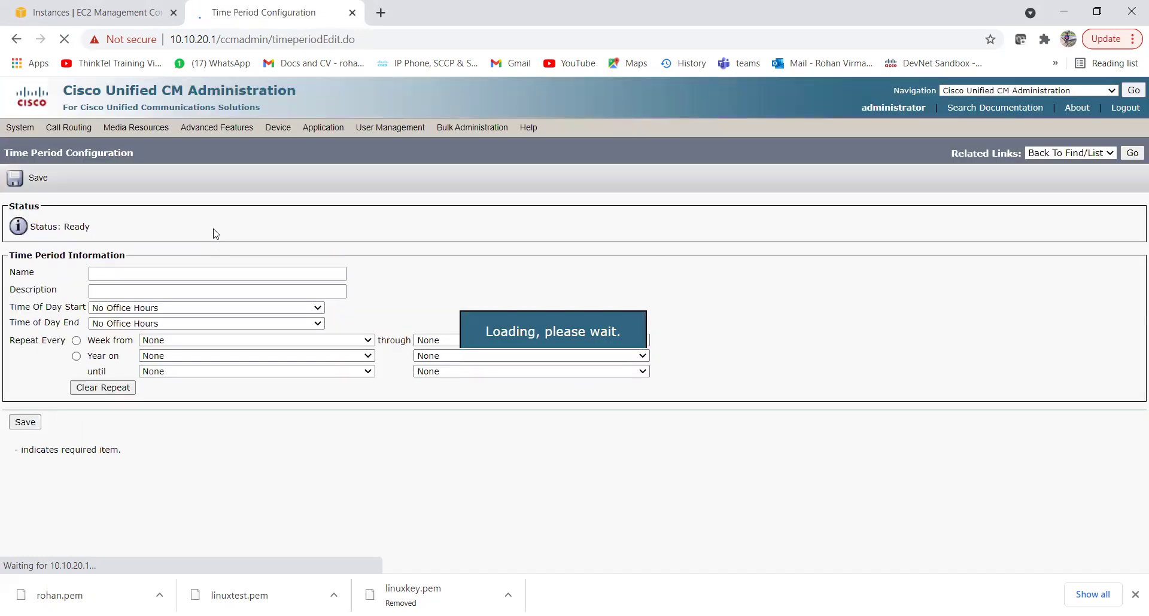
Enter On-Shift-TimePeriod as both the name and the description of the new time period.
{"action": "left_click", "coordinate": [173, 275]}
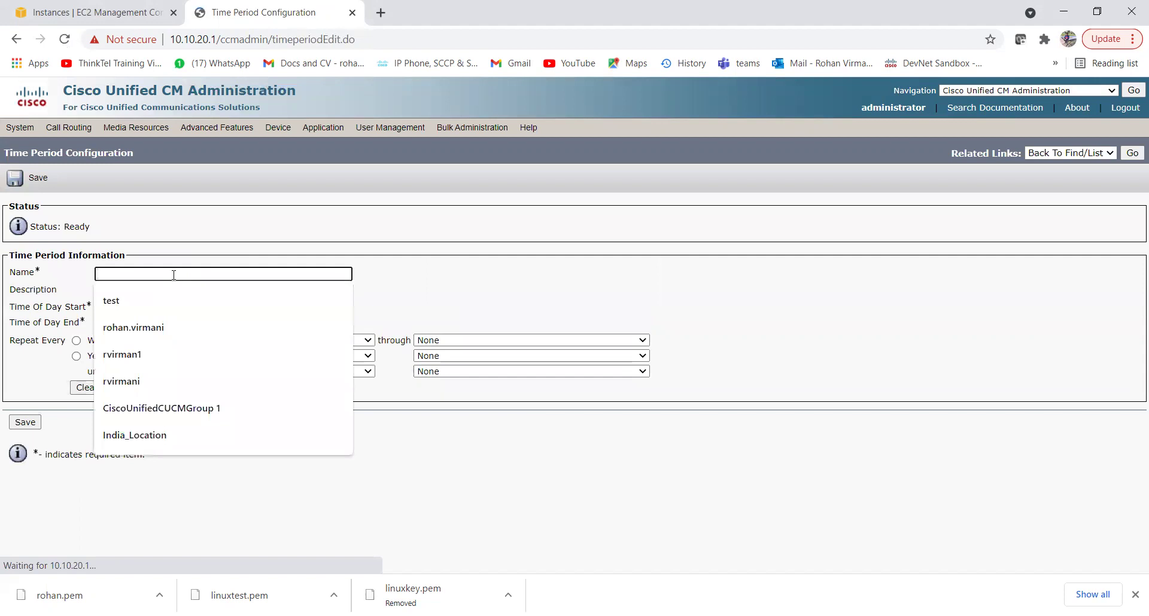
{"action": "type", "text": "On-Shif"}
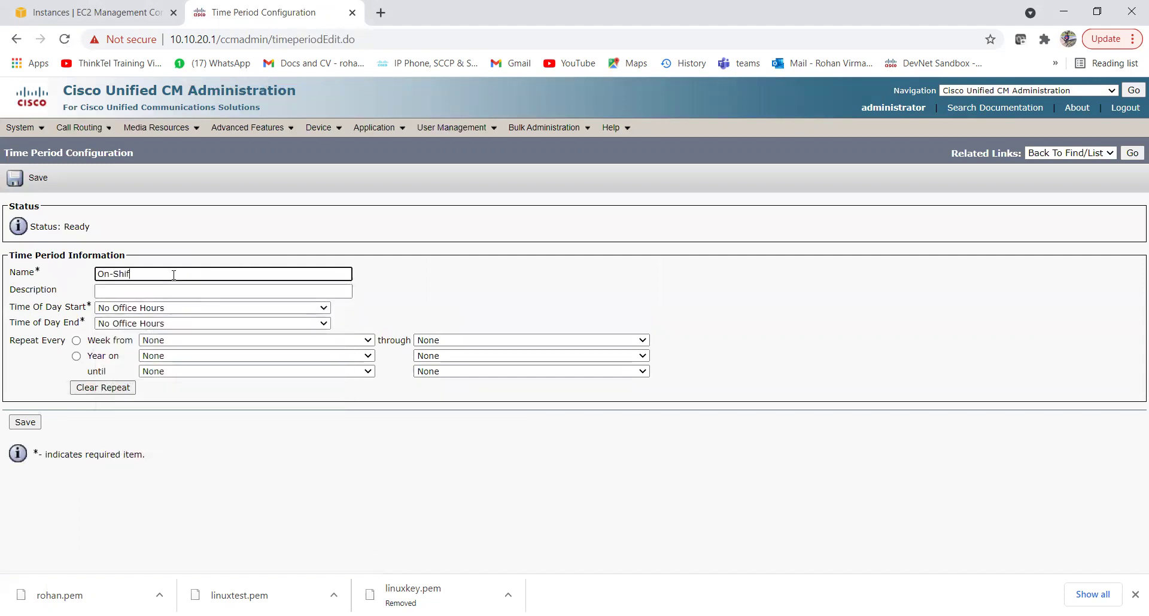
{"action": "type", "text": "t-TimePeriod"}
{"action": "left_click", "coordinate": [172, 274]}
{"action": "key", "text": "ctrl+a"}
{"action": "key", "text": "ctrl+c"}
{"action": "left_click", "coordinate": [161, 291]}
{"action": "key", "text": "ctrl+v"}
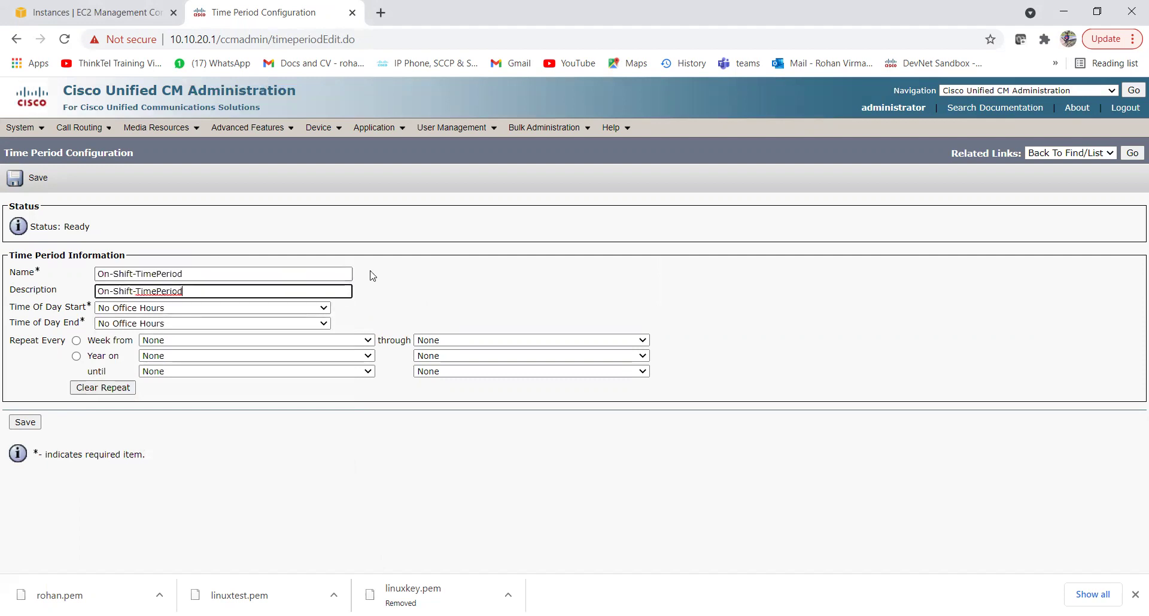
Set the on-shift time period's start of day to 08:00 and end of day to 16:00.
{"action": "left_click", "coordinate": [325, 309]}
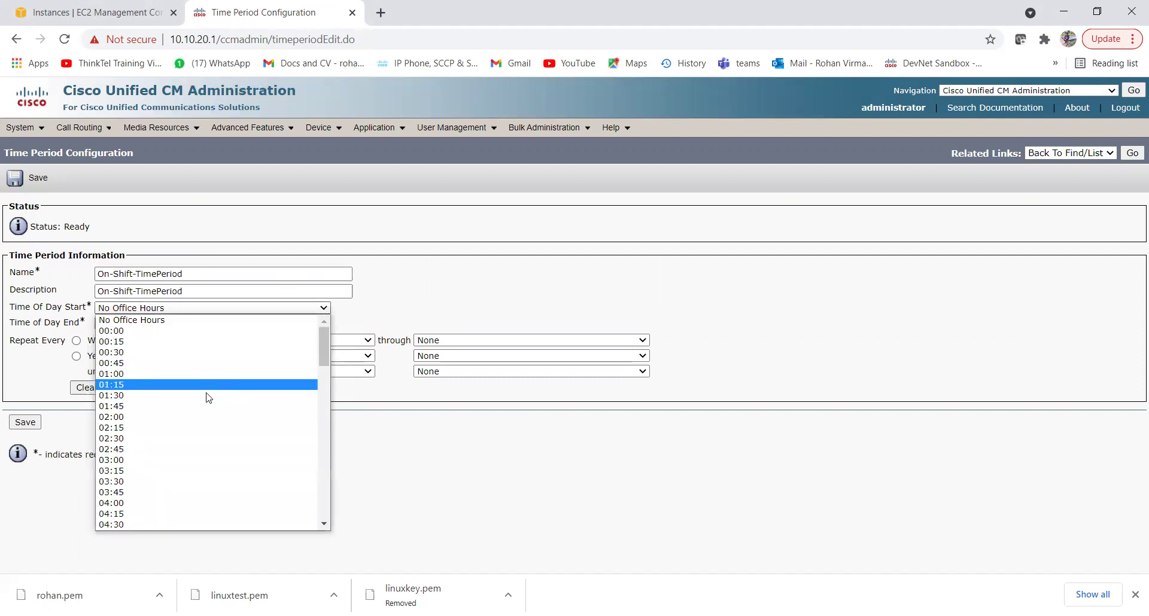
{"action": "scroll", "coordinate": [170, 468], "scroll_direction": "down", "scroll_amount": 3}
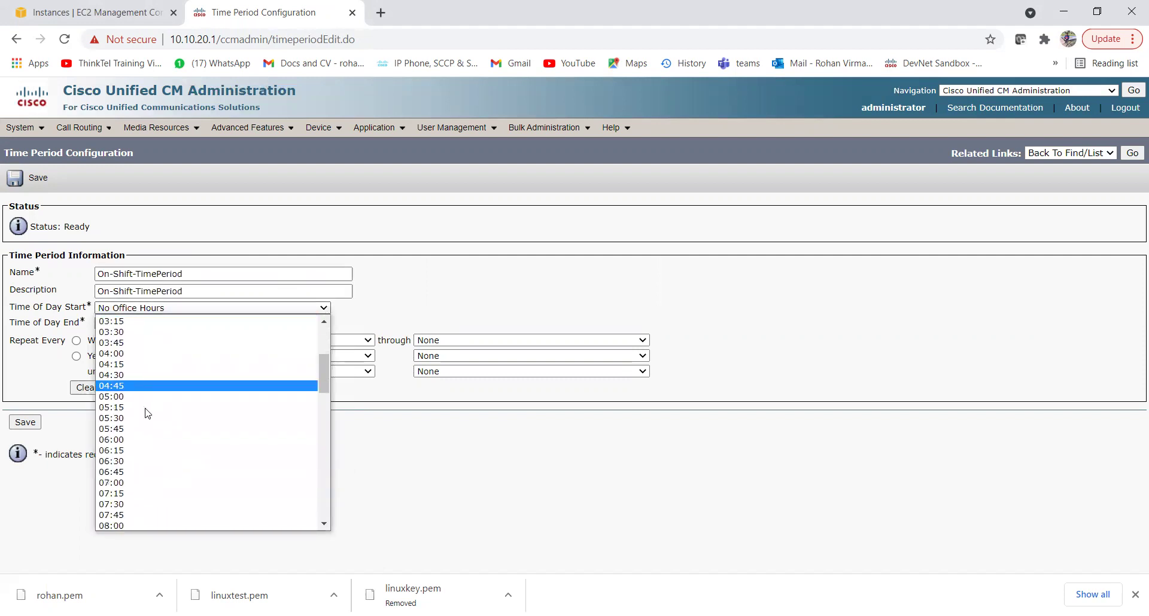
{"action": "scroll", "coordinate": [145, 420], "scroll_direction": "down", "scroll_amount": 3}
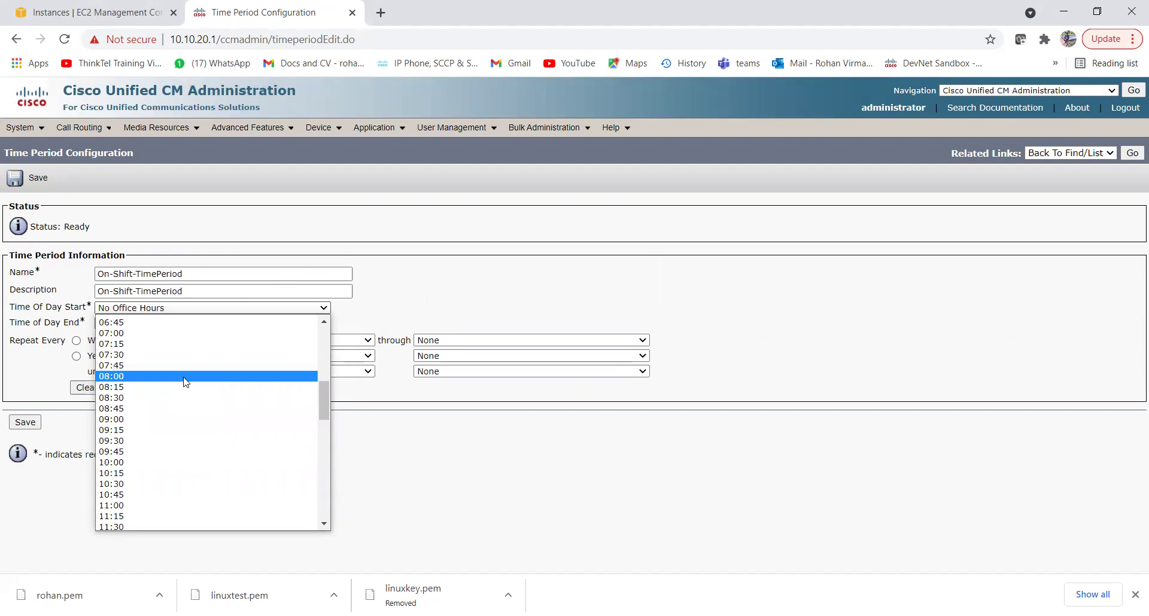
{"action": "left_click", "coordinate": [185, 377]}
{"action": "key", "text": "Tab"}
{"action": "key", "text": "alt+Down"}
{"action": "scroll", "coordinate": [153, 467], "scroll_direction": "down", "scroll_amount": 10}
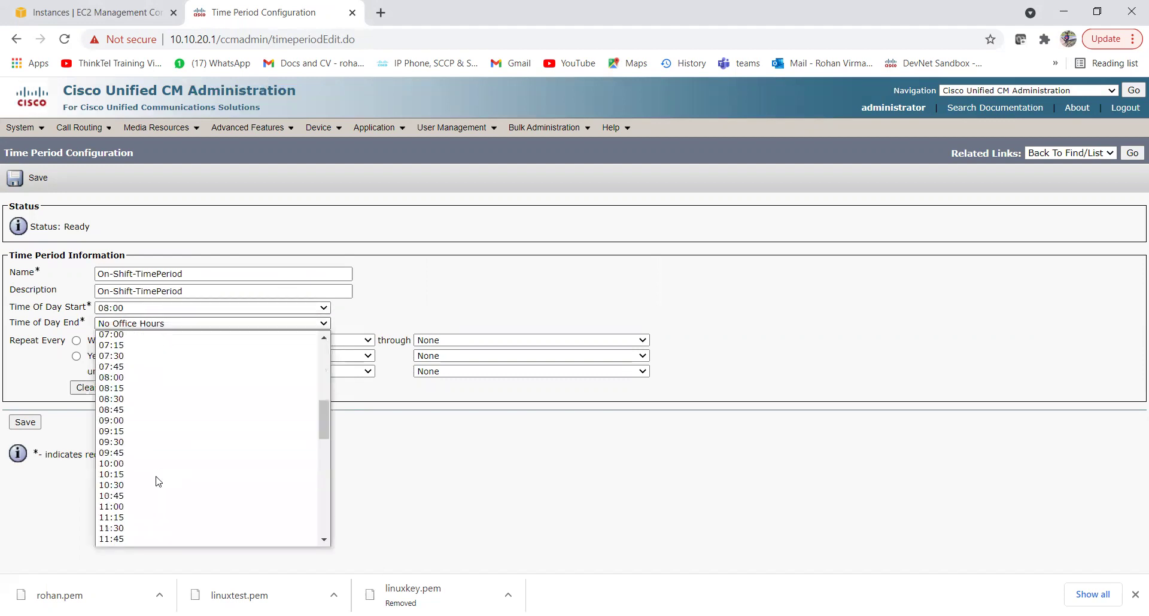
{"action": "left_click", "coordinate": [148, 437]}
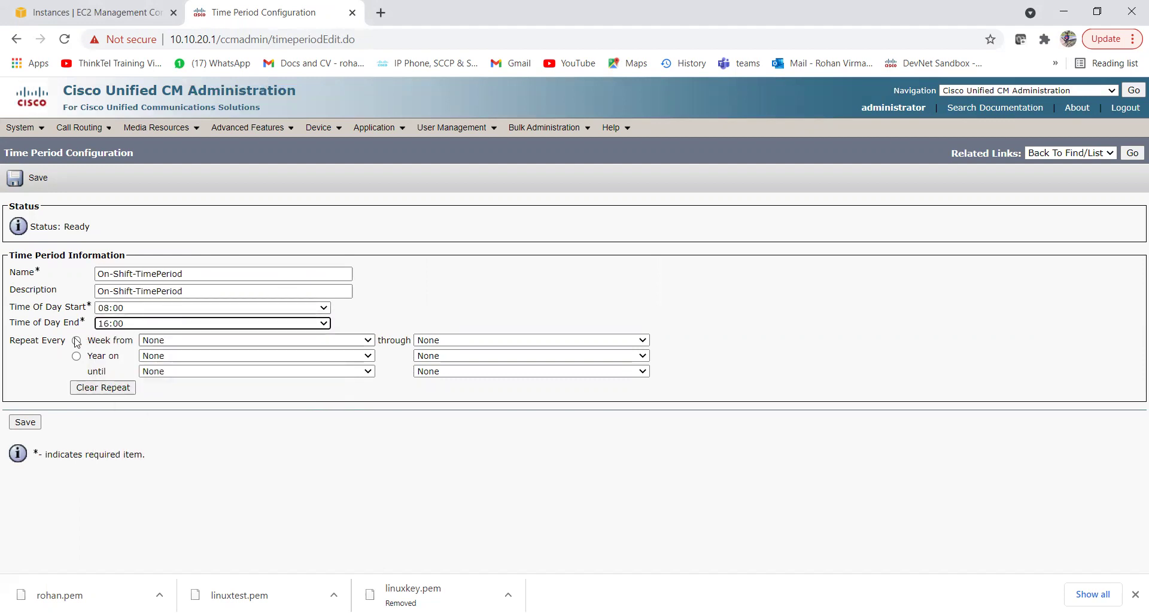
Make the on-shift time period repeat every week from Mon through Fri, and save it.
{"action": "left_click", "coordinate": [77, 341]}
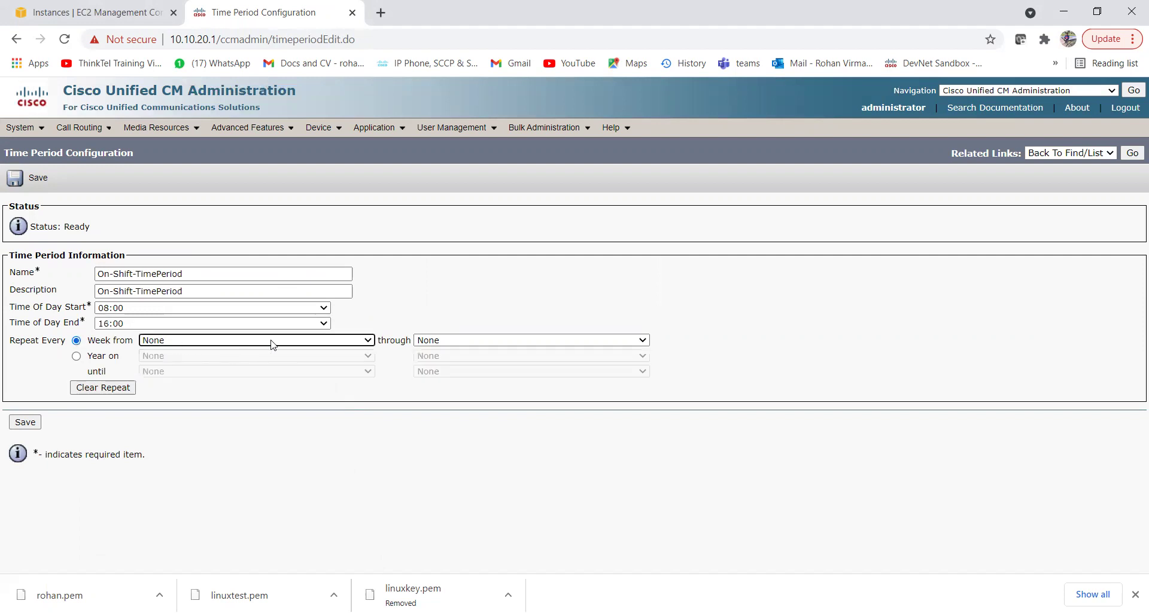
{"action": "left_click", "coordinate": [266, 339]}
{"action": "left_click", "coordinate": [214, 364]}
{"action": "left_click", "coordinate": [487, 341]}
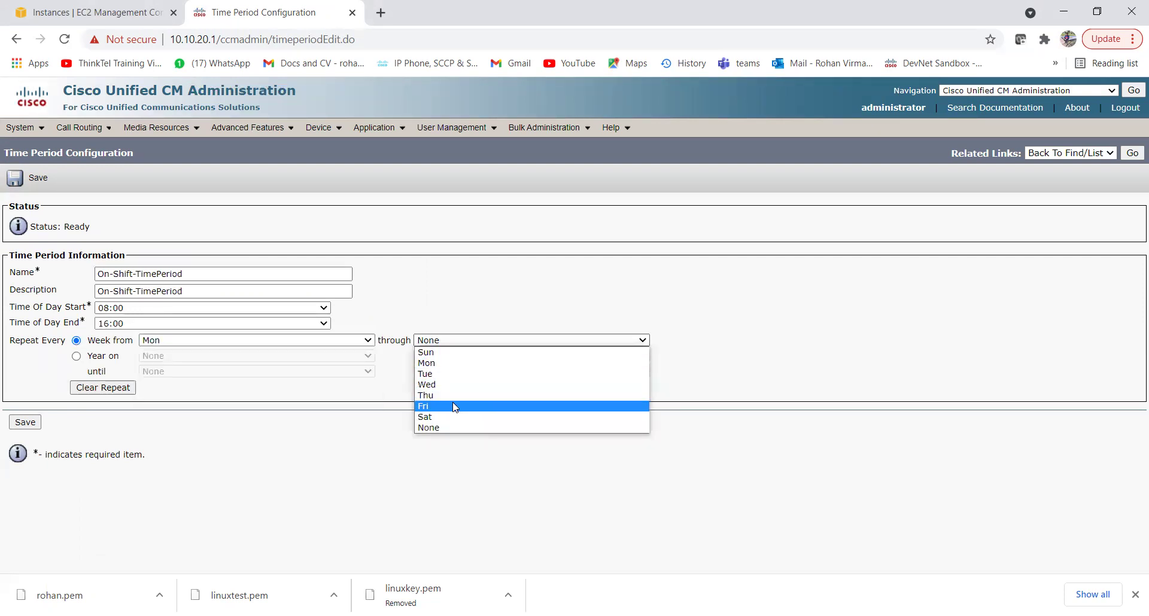
{"action": "left_click", "coordinate": [452, 406]}
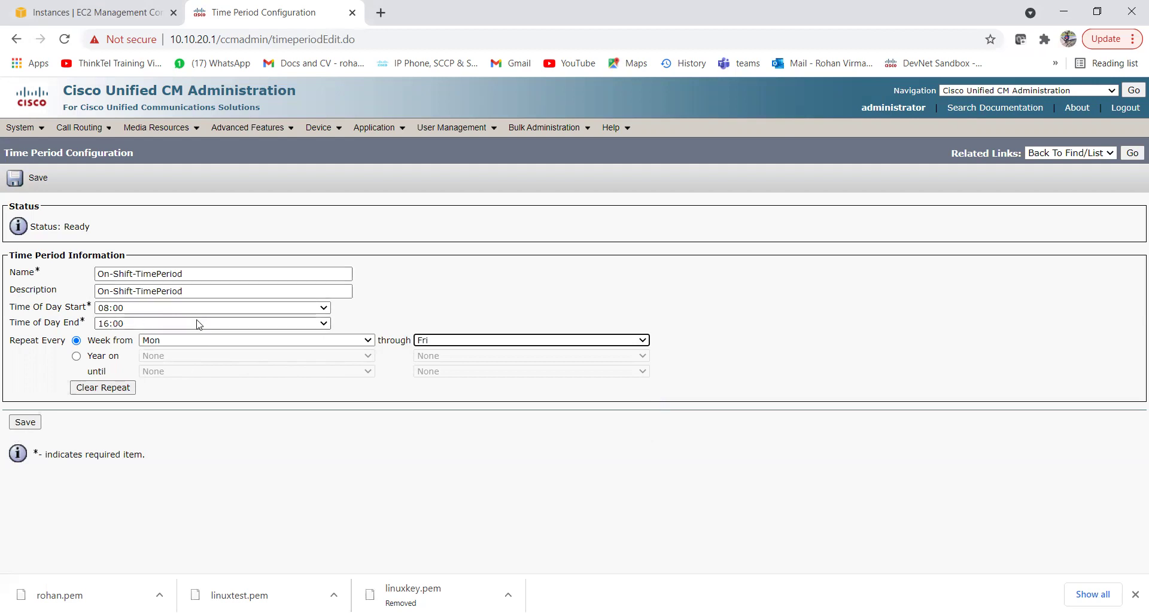
{"action": "left_click", "coordinate": [25, 423]}
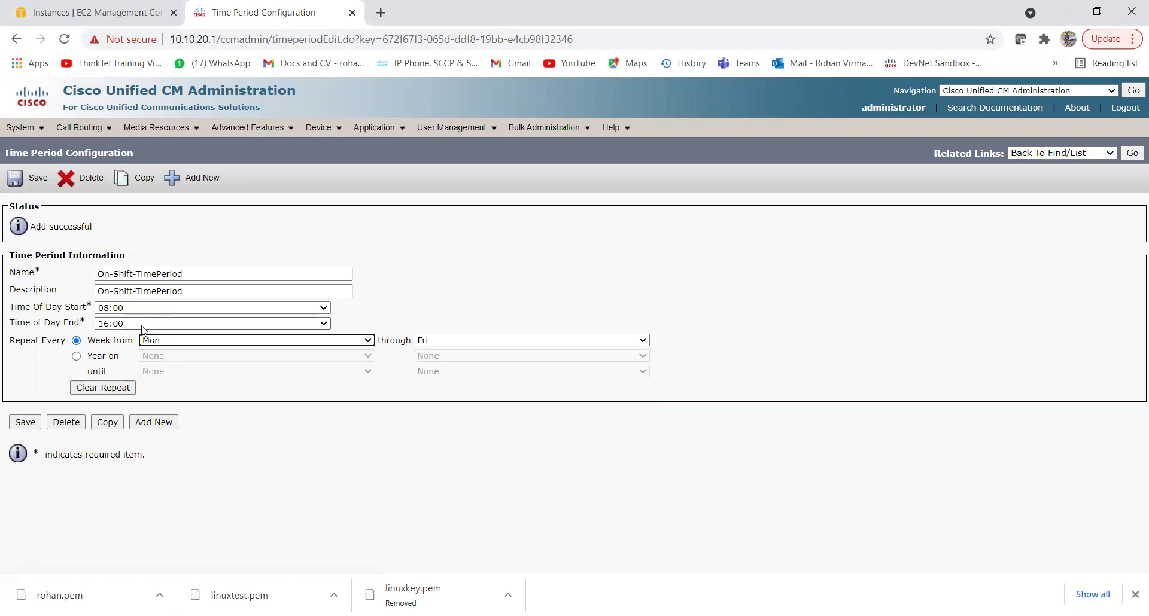
Add another time period with Off-Shift-TimePeriod1 as its name and description.
{"action": "left_click", "coordinate": [205, 176]}
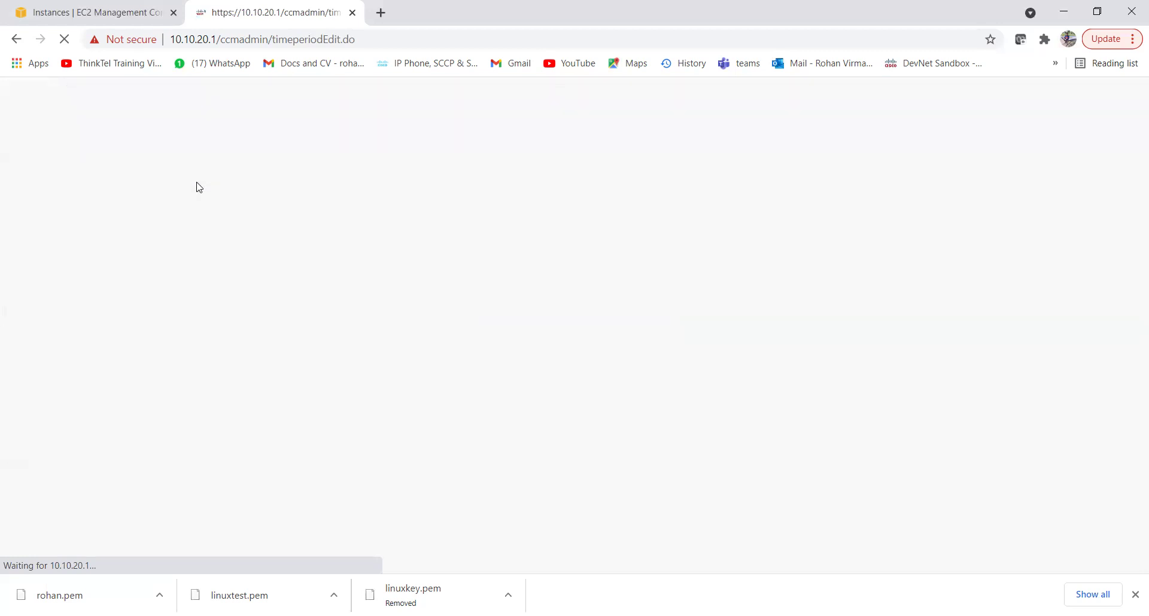
{"action": "left_click", "coordinate": [163, 275]}
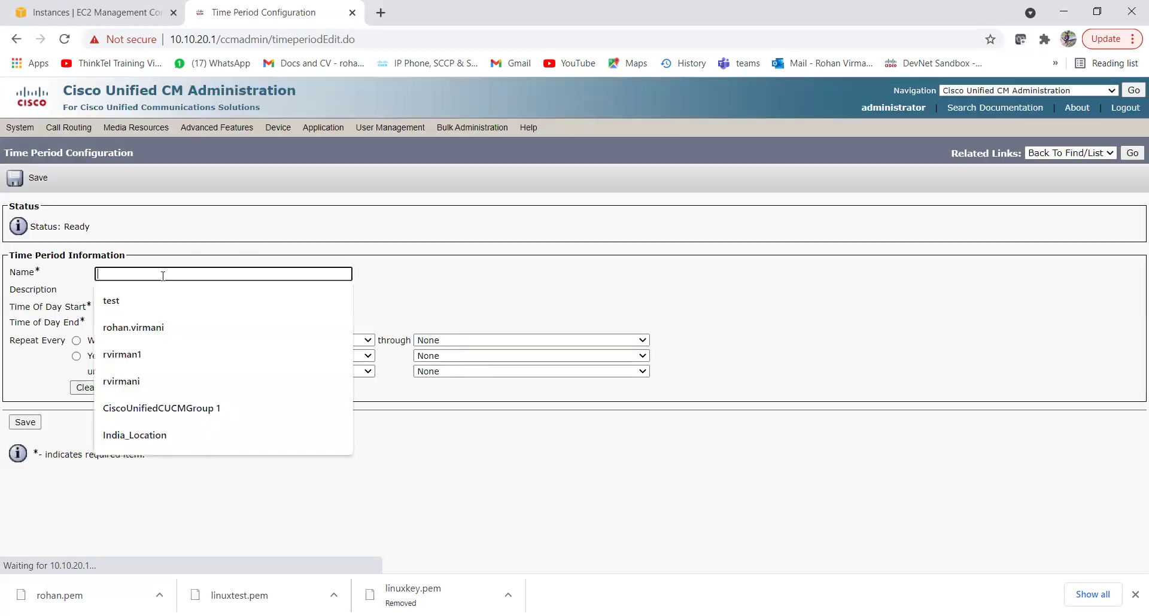
{"action": "type", "text": "Off-Shig"}
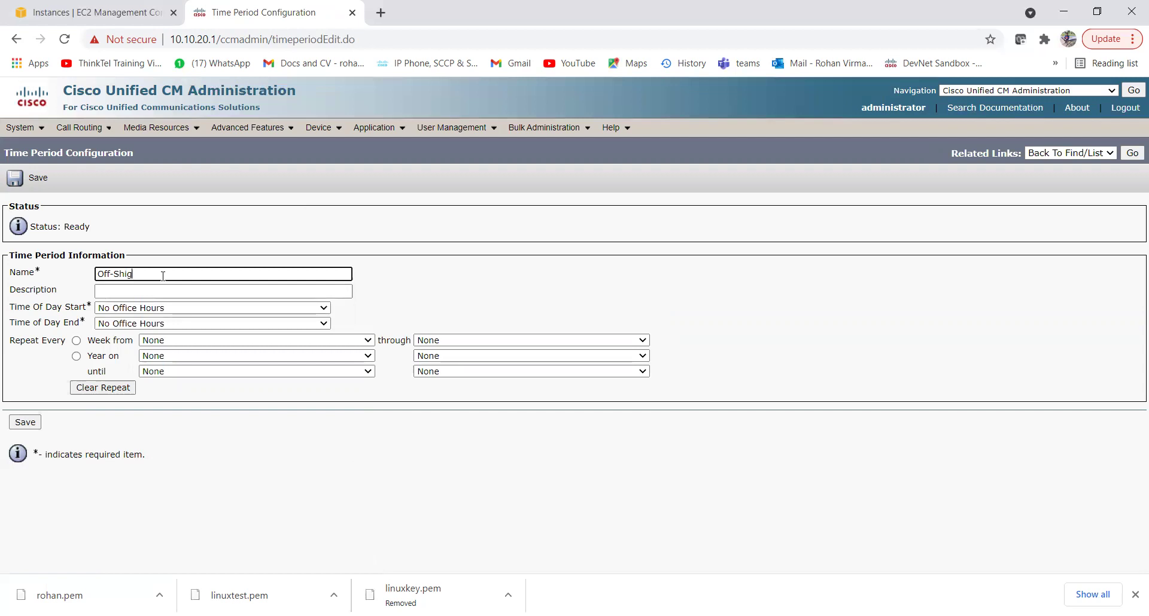
{"action": "key", "text": "BackSpace"}
{"action": "type", "text": "ft-TimePeriod1"}
{"action": "triple_click", "coordinate": [152, 277]}
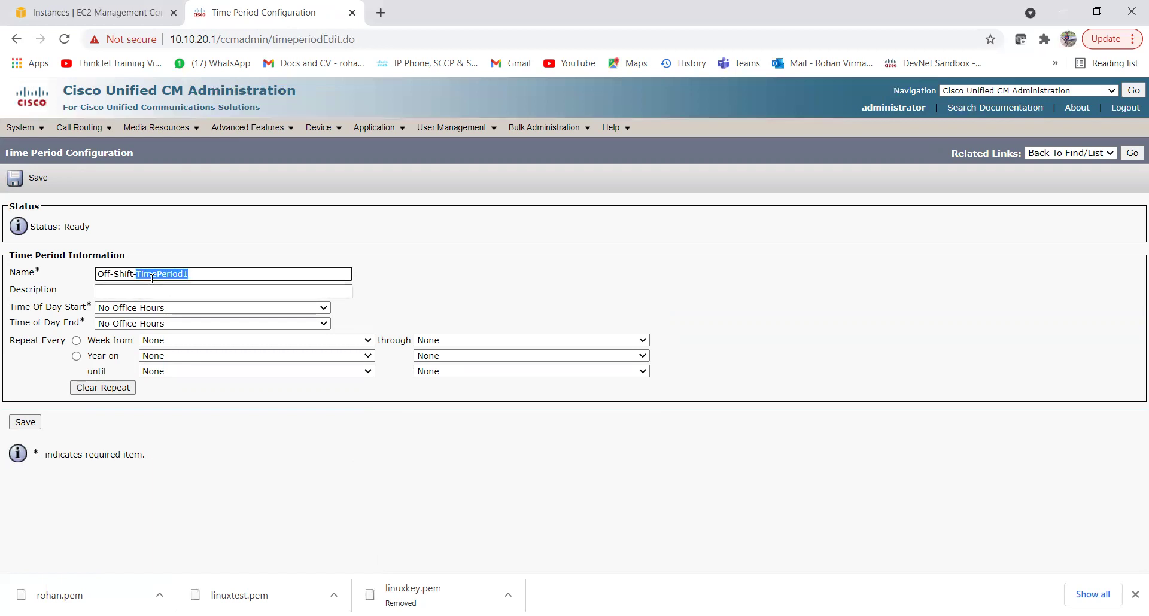
{"action": "key", "text": "ctrl+c"}
{"action": "left_click", "coordinate": [149, 291]}
{"action": "key", "text": "ctrl+v"}
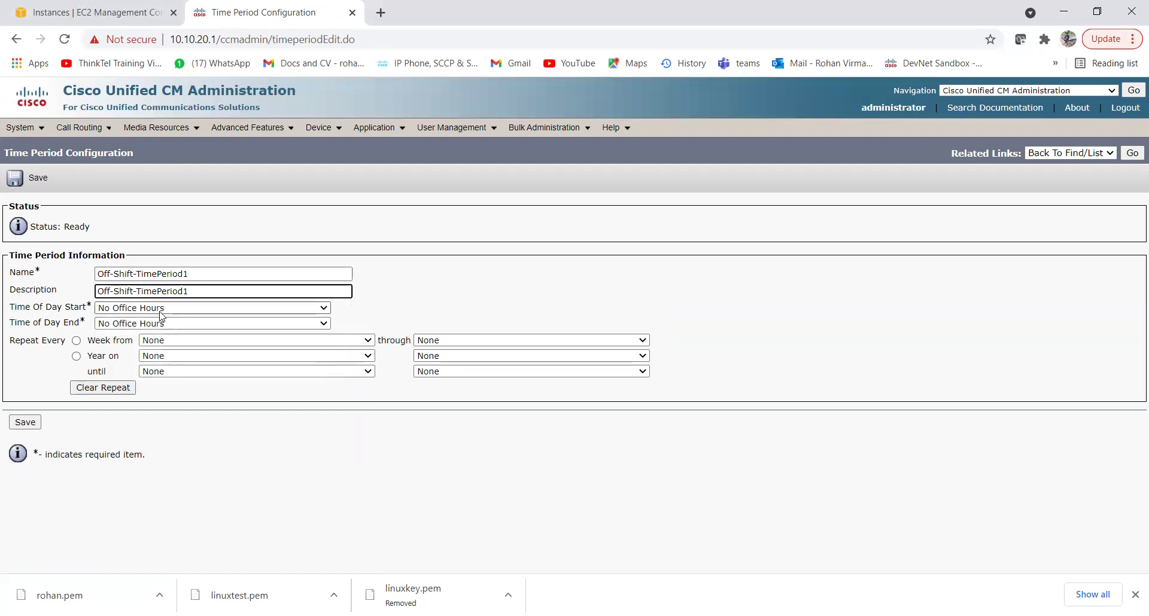
Set Off-Shift-TimePeriod1 to start at 00:00 and end at 08:00.
{"action": "left_click", "coordinate": [161, 309]}
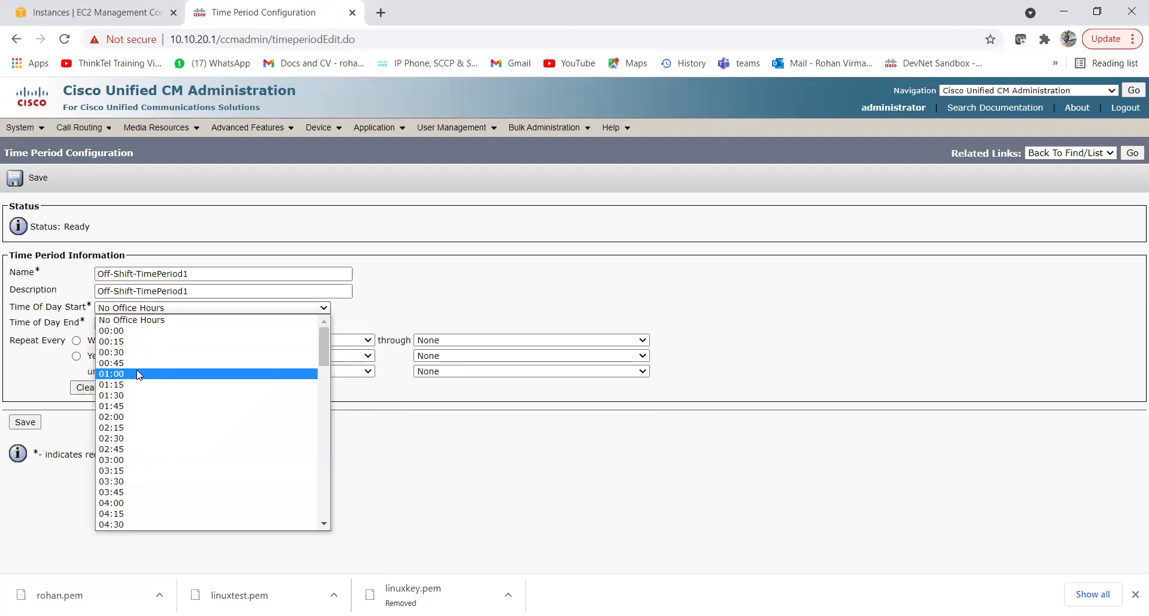
{"action": "left_click", "coordinate": [140, 331]}
{"action": "left_click", "coordinate": [143, 324]}
{"action": "scroll", "coordinate": [136, 461], "scroll_direction": "down", "scroll_amount": 5}
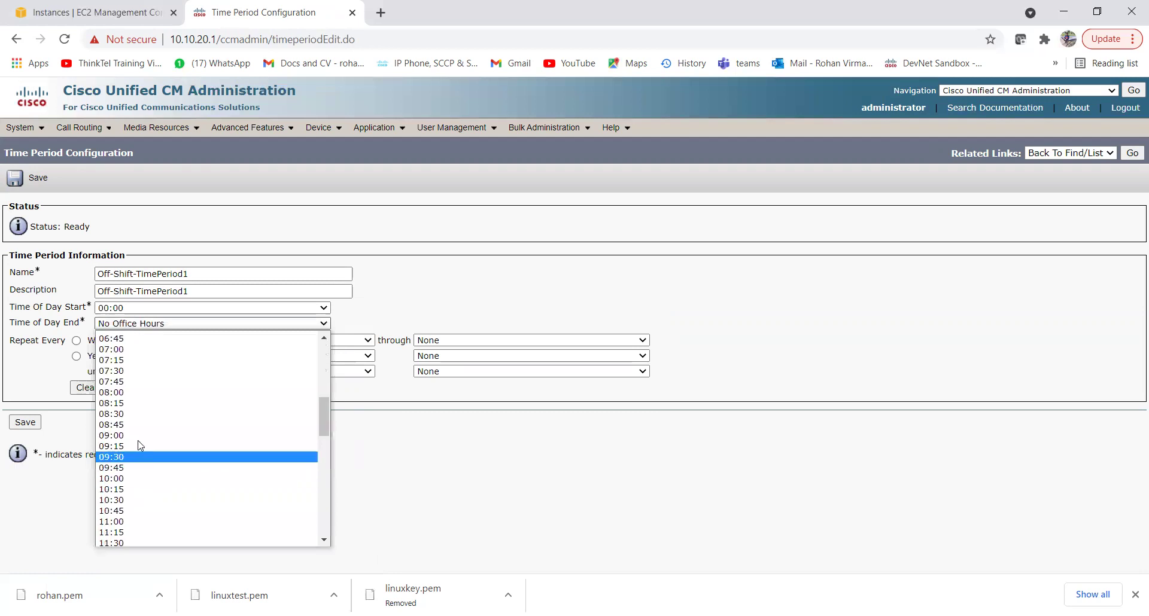
{"action": "left_click", "coordinate": [133, 393]}
Make Off-Shift-TimePeriod1 repeat every week from Mon through Fri, and save it.
{"action": "left_click", "coordinate": [76, 341]}
{"action": "left_click", "coordinate": [227, 342]}
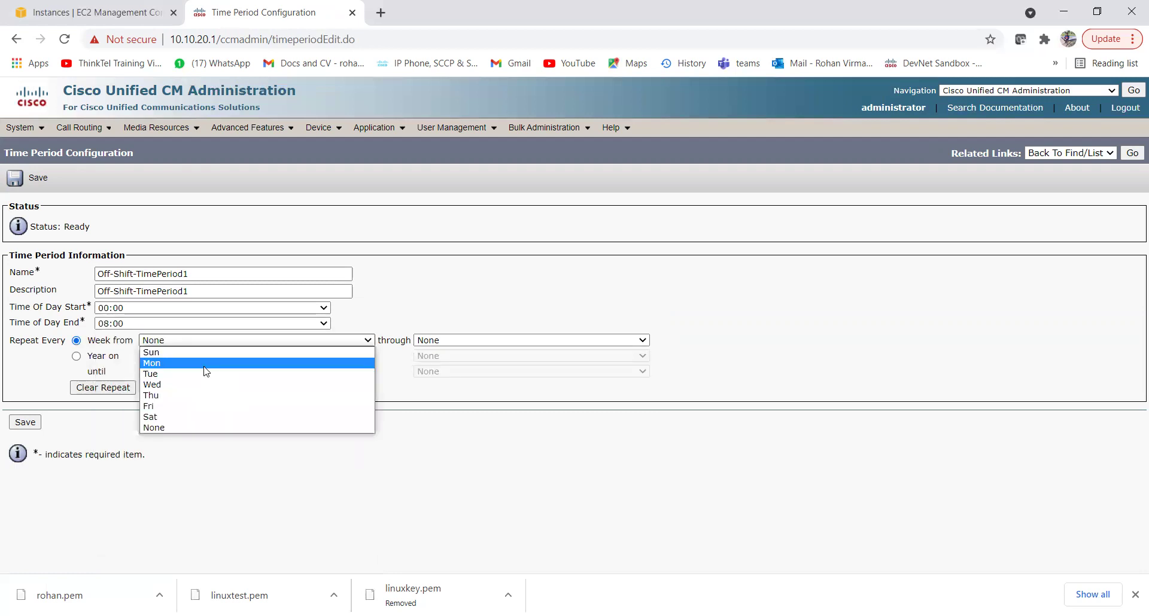
{"action": "left_click", "coordinate": [204, 363]}
{"action": "left_click", "coordinate": [433, 341]}
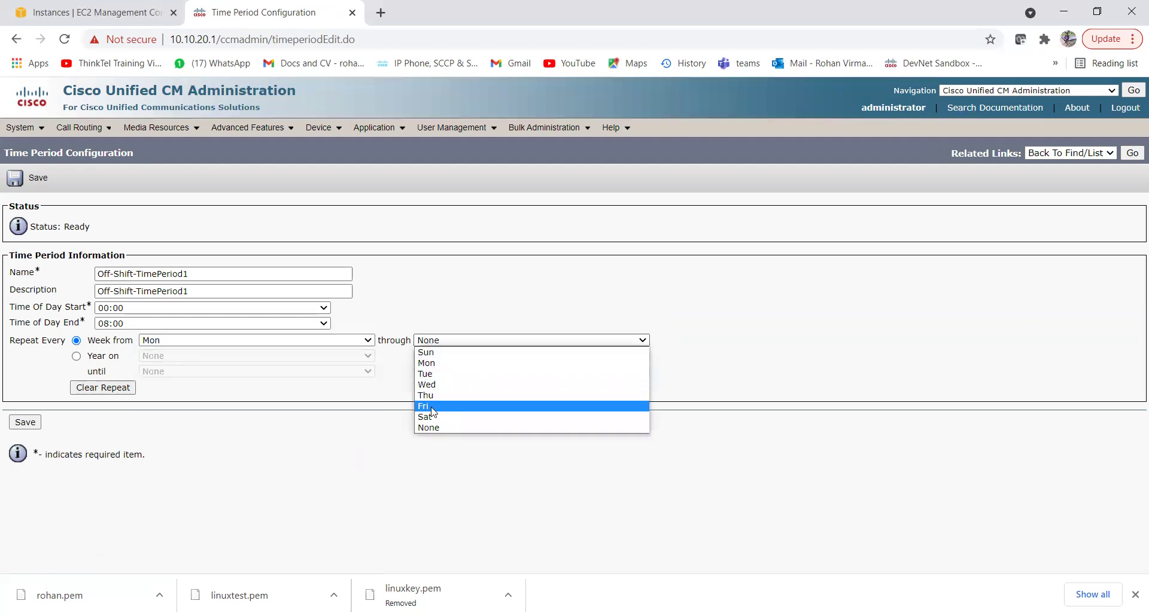
{"action": "left_click", "coordinate": [431, 408]}
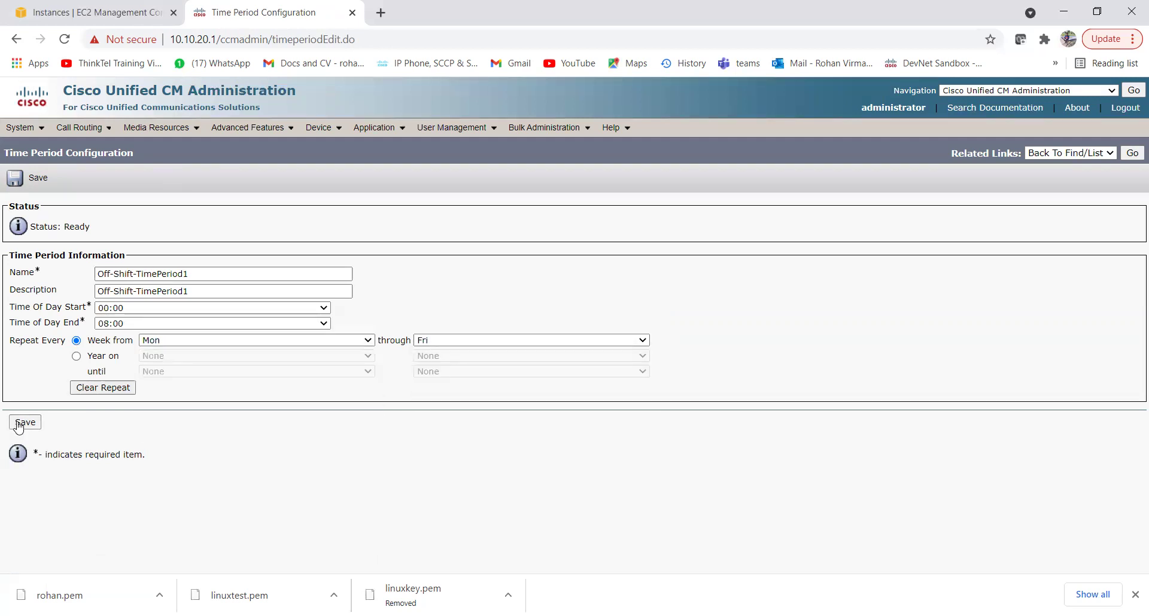
{"action": "left_click", "coordinate": [18, 426]}
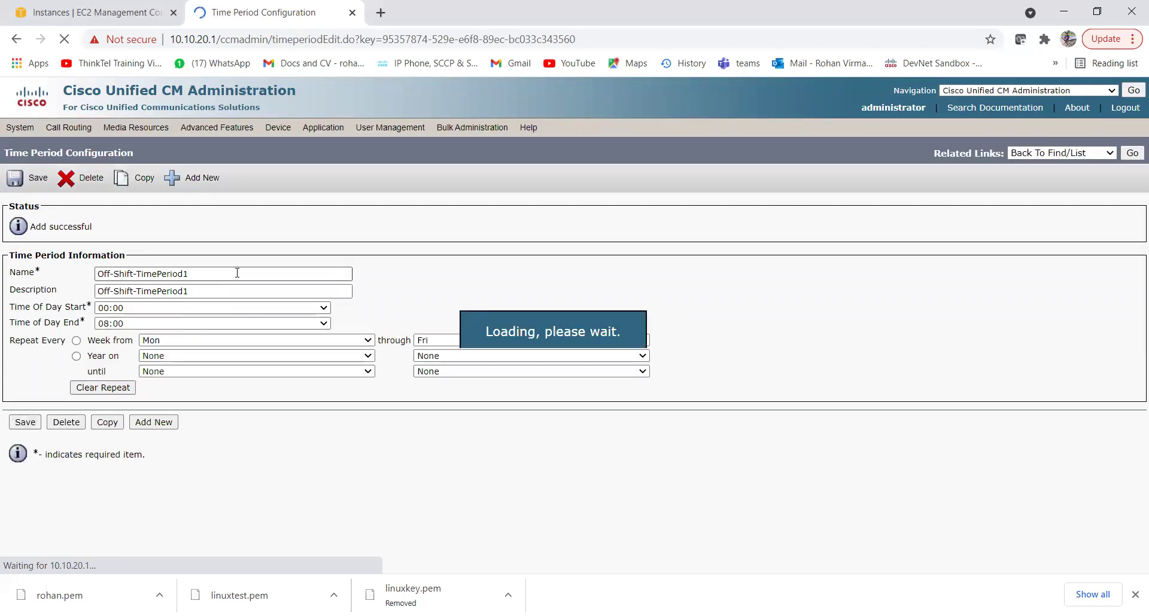
Add a further time period with Off-Shift-TimePeriod2 as its name and description.
{"action": "left_click", "coordinate": [207, 186]}
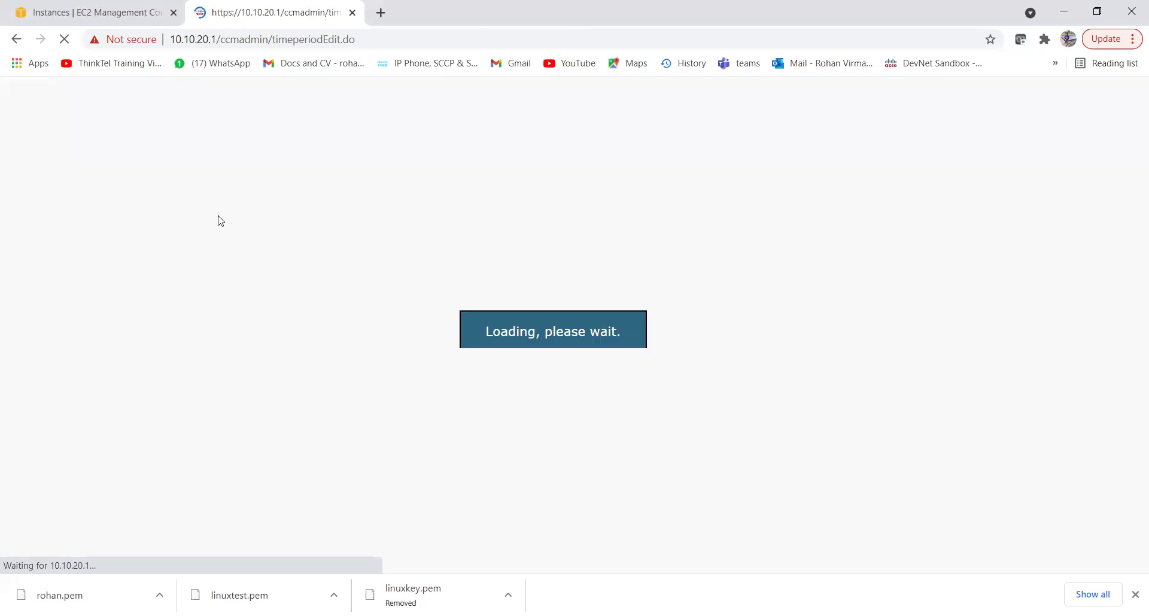
{"action": "left_click", "coordinate": [135, 278]}
{"action": "type", "text": "Off-Shift-TimePeriod2"}
{"action": "left_click", "coordinate": [138, 297]}
{"action": "key", "text": "BackSpace"}
{"action": "type", "text": "2"}
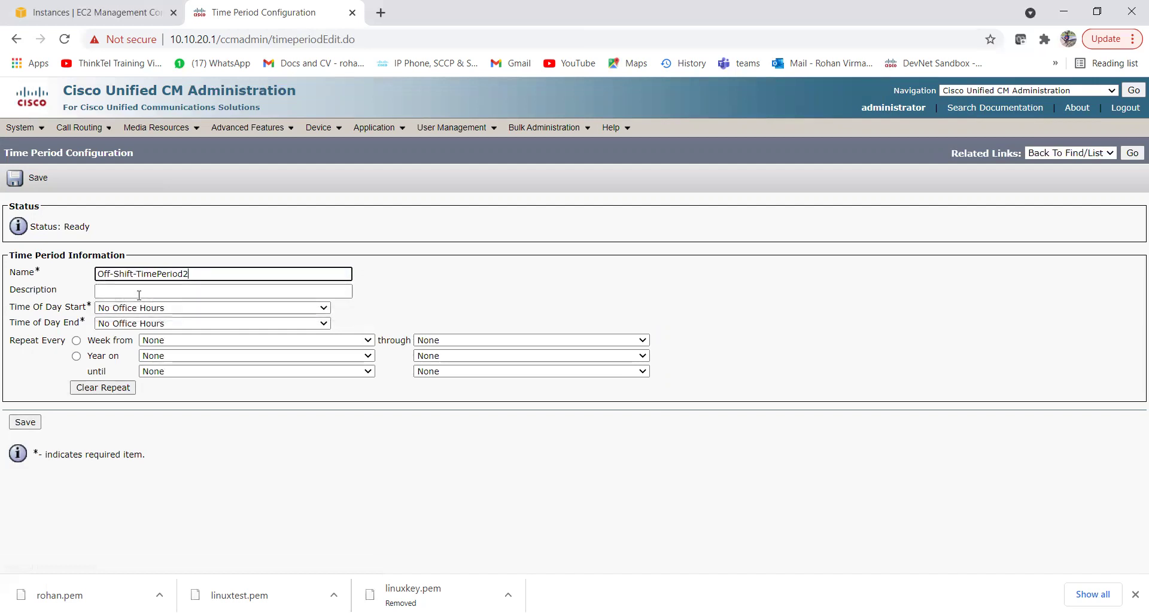
{"action": "key", "text": "ctrl+a"}
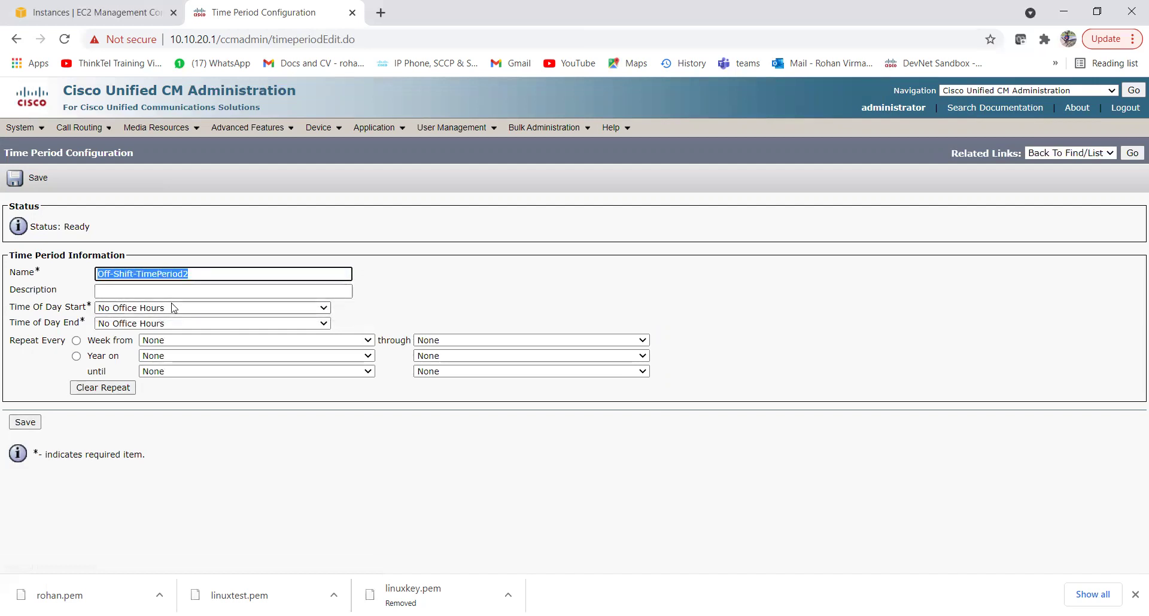
{"action": "key", "text": "ctrl+c"}
{"action": "left_click", "coordinate": [170, 293]}
{"action": "key", "text": "ctrl+v"}
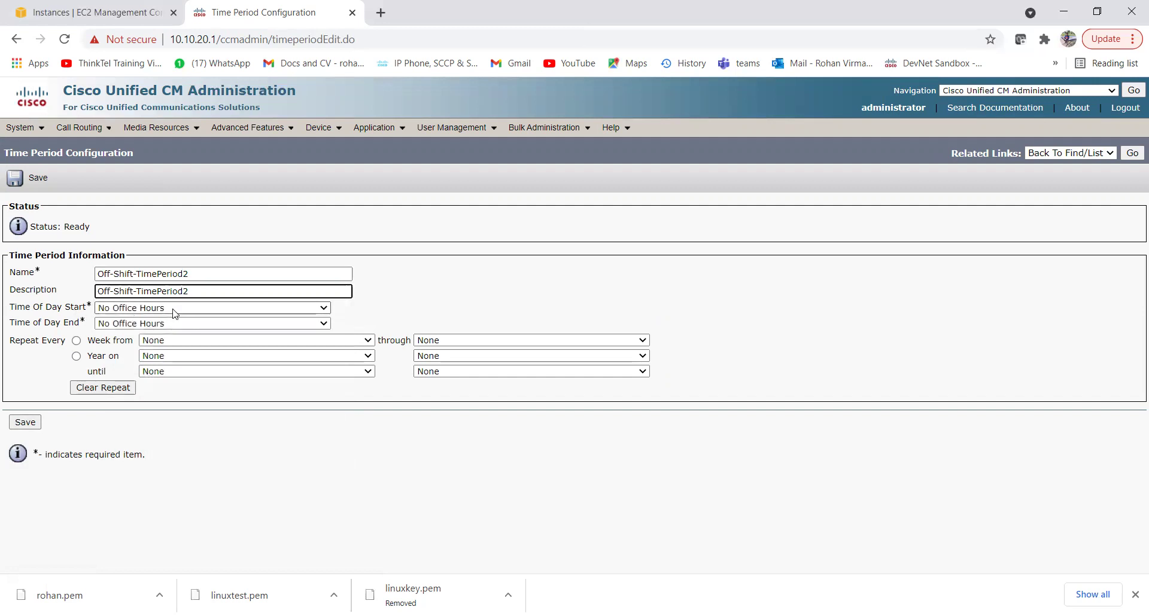
Set Off-Shift-TimePeriod2 to start at 16:00 and end at 00:00.
{"action": "left_click", "coordinate": [176, 310]}
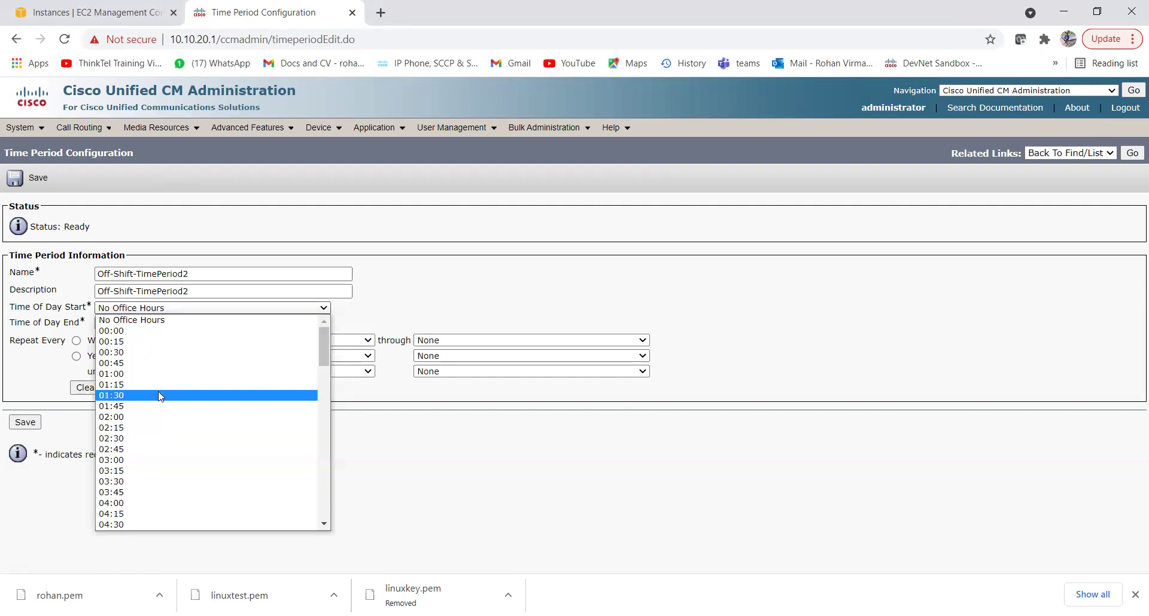
{"action": "scroll", "coordinate": [160, 397], "scroll_direction": "down", "scroll_amount": 5}
{"action": "scroll", "coordinate": [161, 397], "scroll_direction": "down", "scroll_amount": 5}
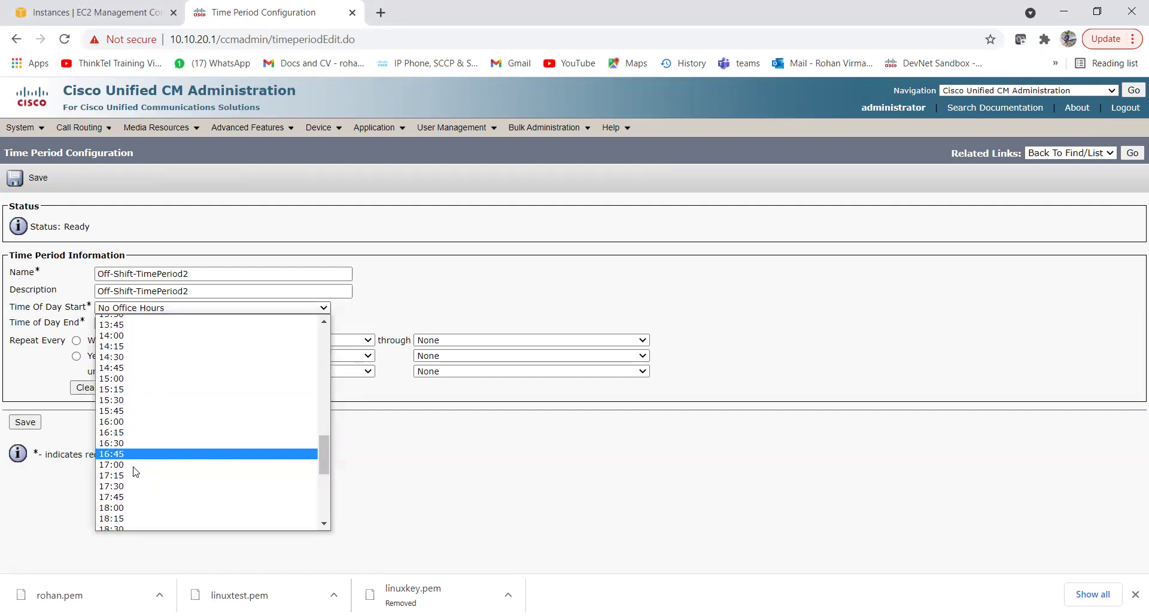
{"action": "left_click", "coordinate": [132, 422]}
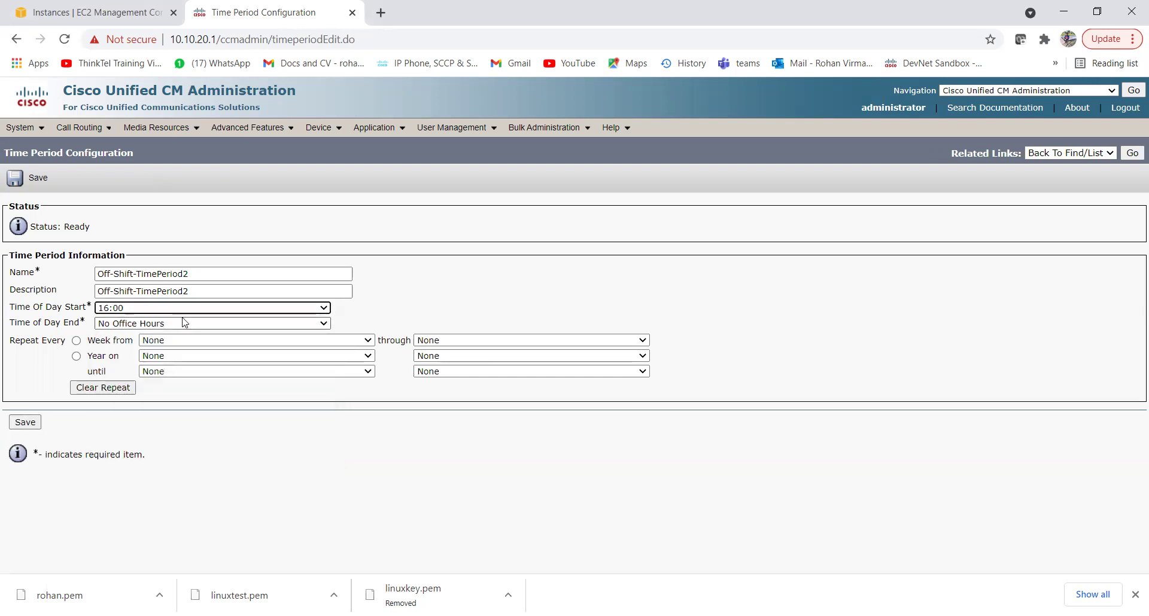
{"action": "left_click", "coordinate": [183, 322]}
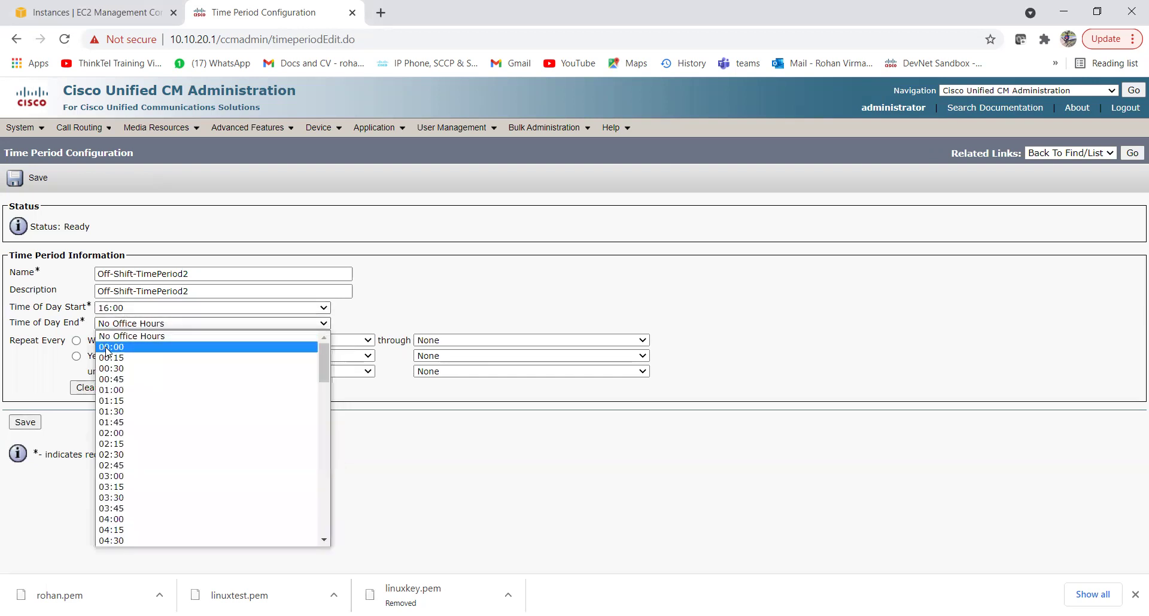
{"action": "left_click", "coordinate": [107, 349]}
Make Off-Shift-TimePeriod2 repeat every week from Mon through Fri, and try to save it.
{"action": "left_click", "coordinate": [77, 341]}
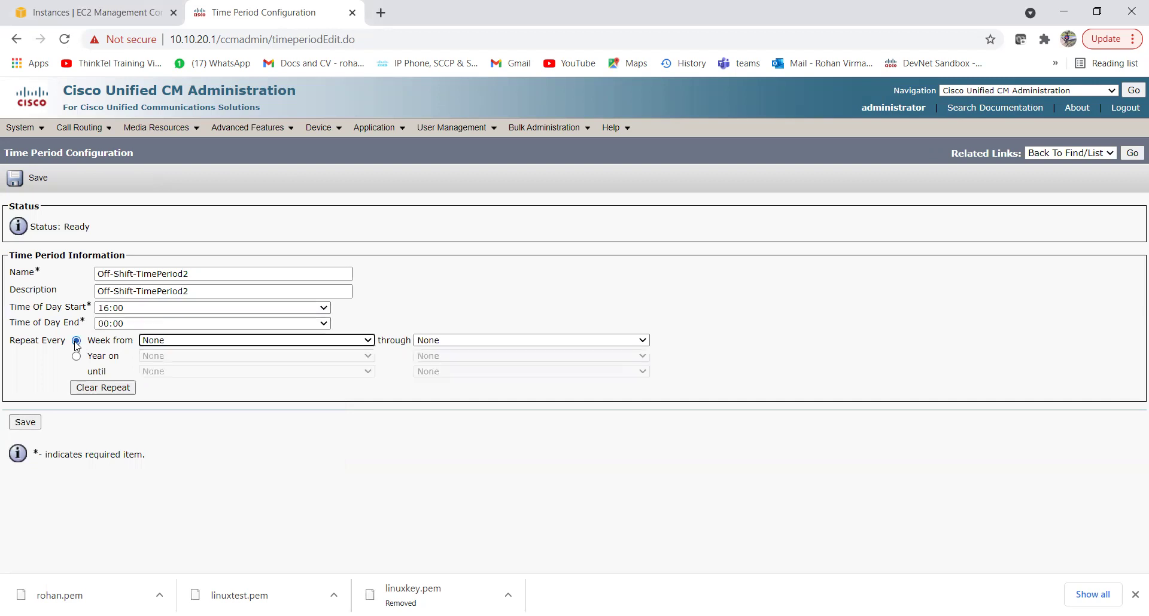
{"action": "left_click", "coordinate": [288, 340]}
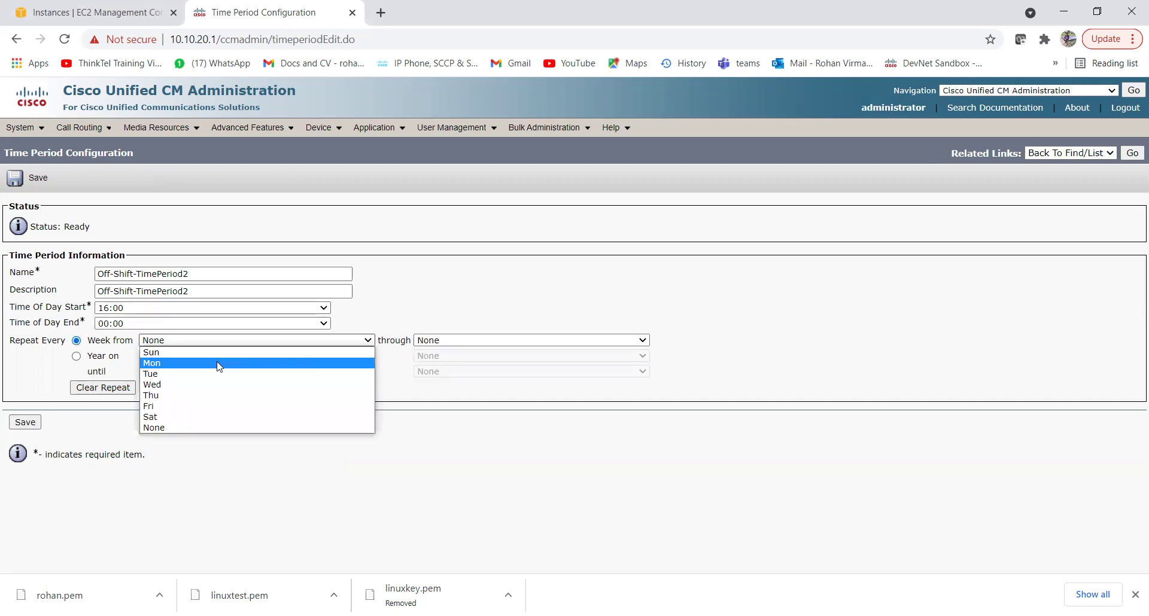
{"action": "left_click", "coordinate": [219, 364]}
{"action": "left_click", "coordinate": [443, 341]}
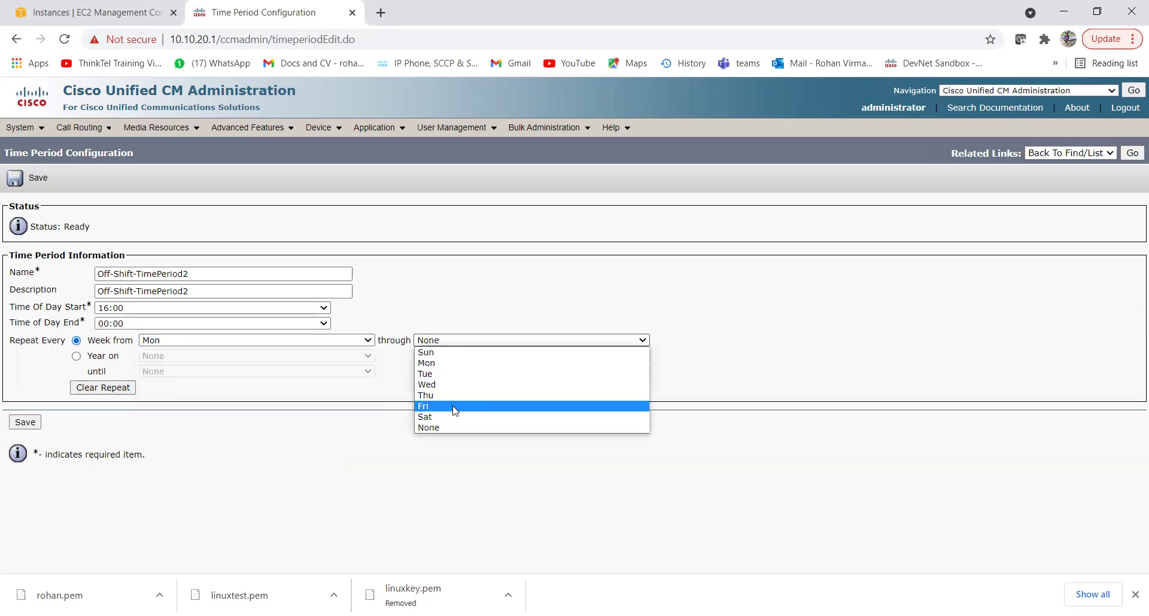
{"action": "left_click", "coordinate": [455, 407]}
{"action": "left_click", "coordinate": [33, 426]}
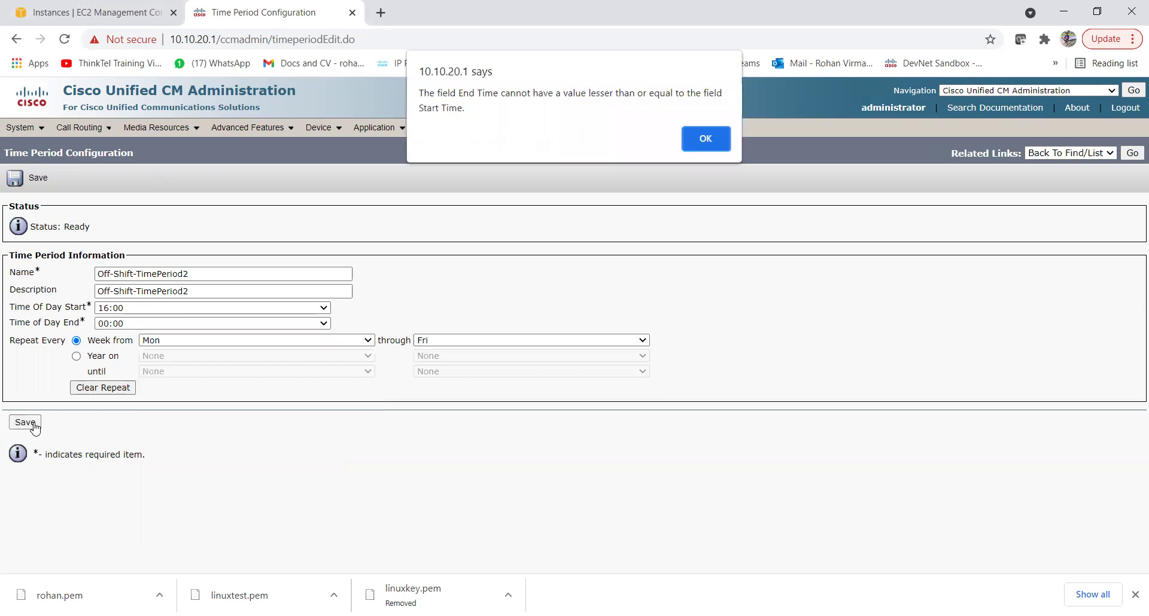
{"action": "left_click", "coordinate": [696, 142]}
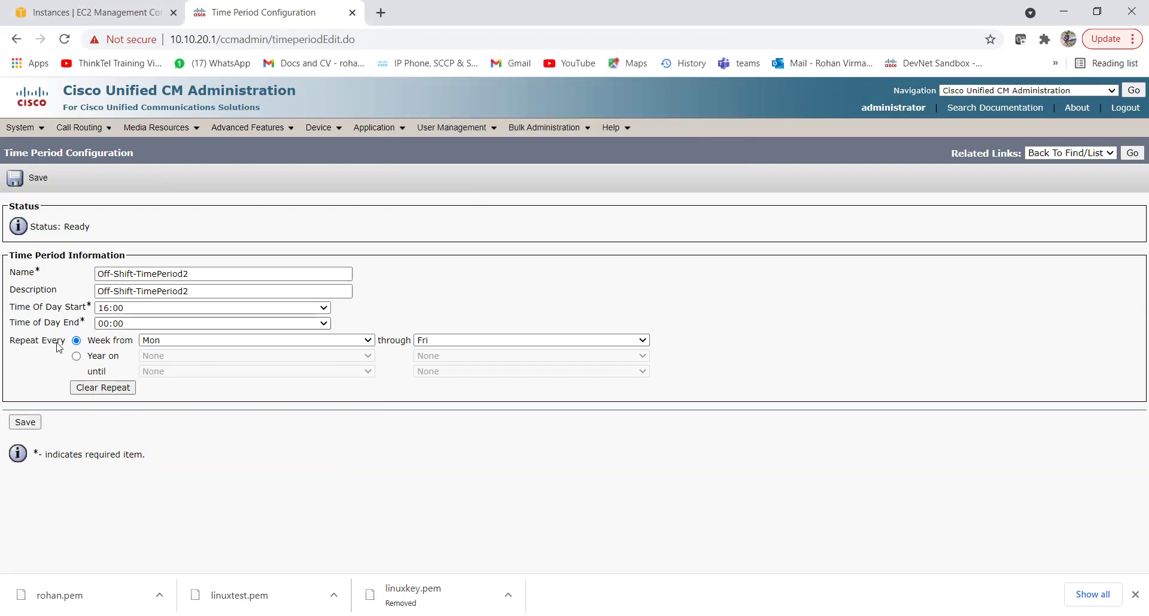
Set the end time of Off-Shift-TimePeriod2 to 24:00 and save the time period.
{"action": "left_click", "coordinate": [178, 325]}
{"action": "scroll", "coordinate": [161, 386], "scroll_direction": "down", "scroll_amount": 15}
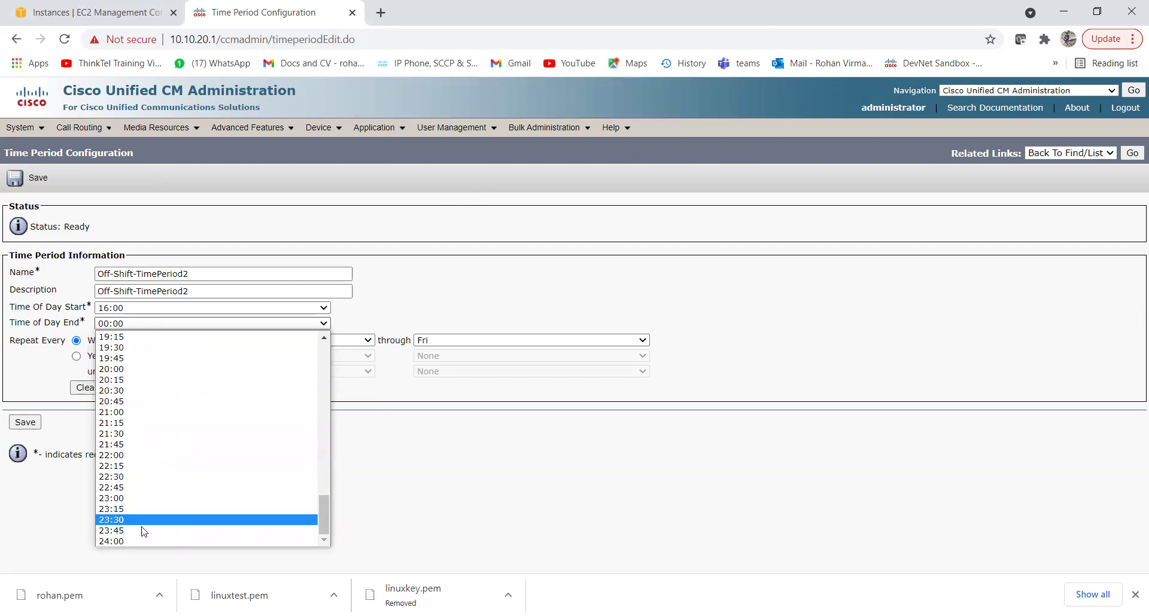
{"action": "left_click", "coordinate": [137, 542]}
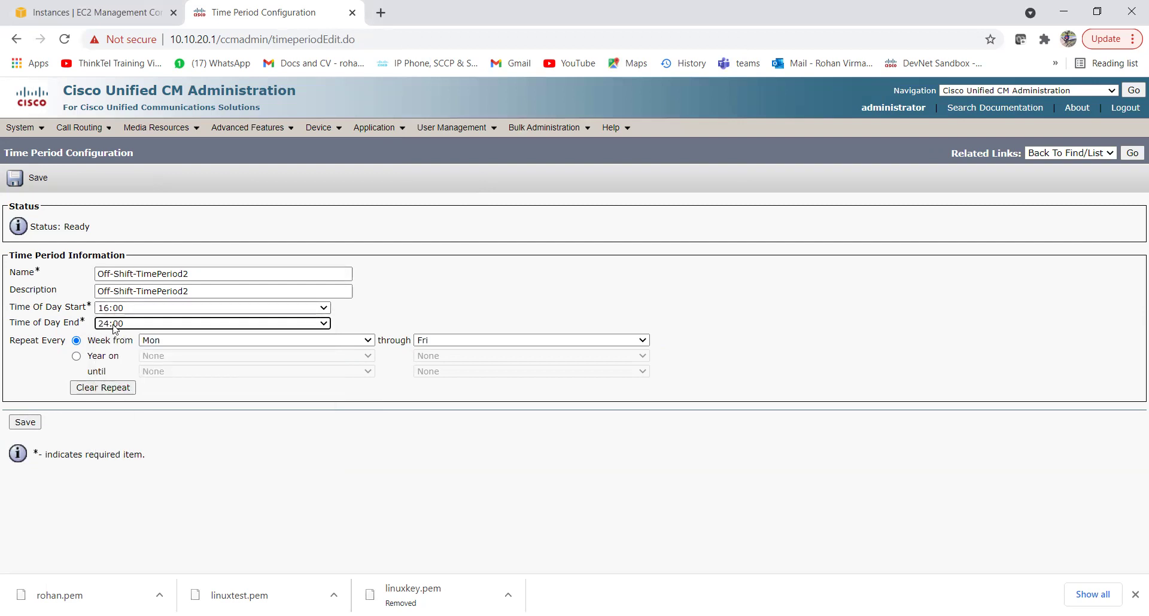
{"action": "left_click", "coordinate": [25, 422]}
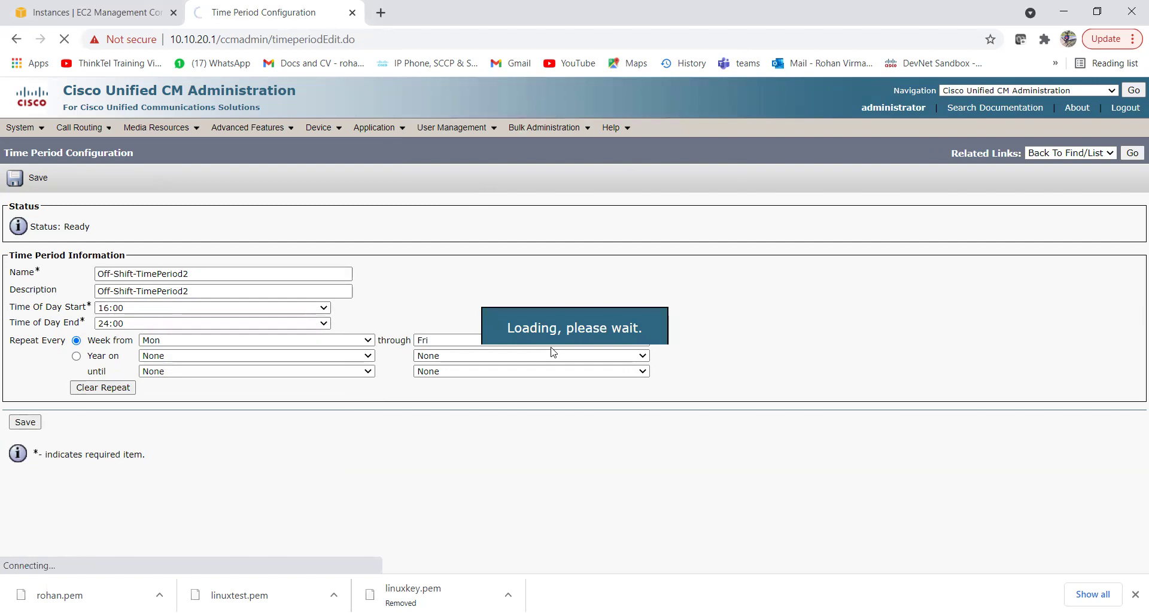
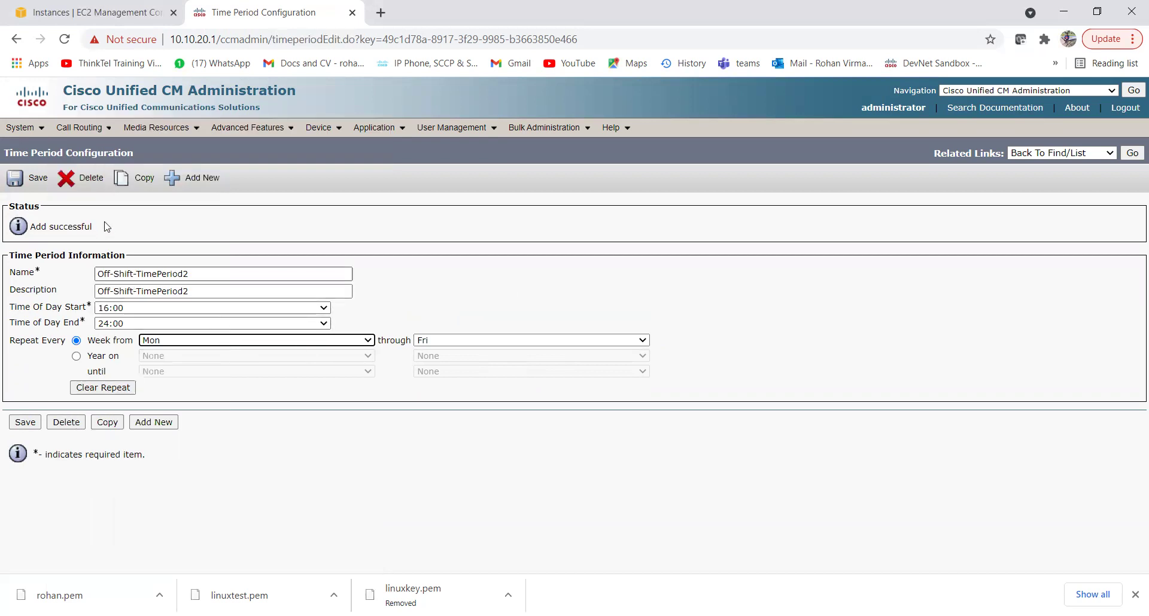
Go to the Class of Control time schedules and start a new time schedule.
{"action": "left_click", "coordinate": [80, 128]}
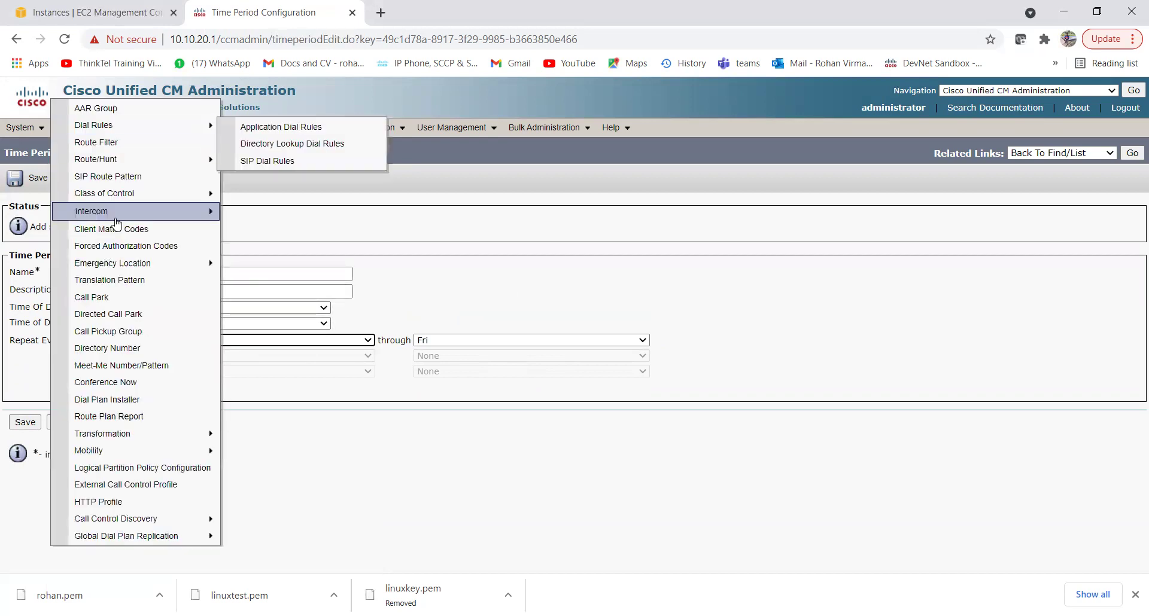
{"action": "mouse_move", "coordinate": [154, 194]}
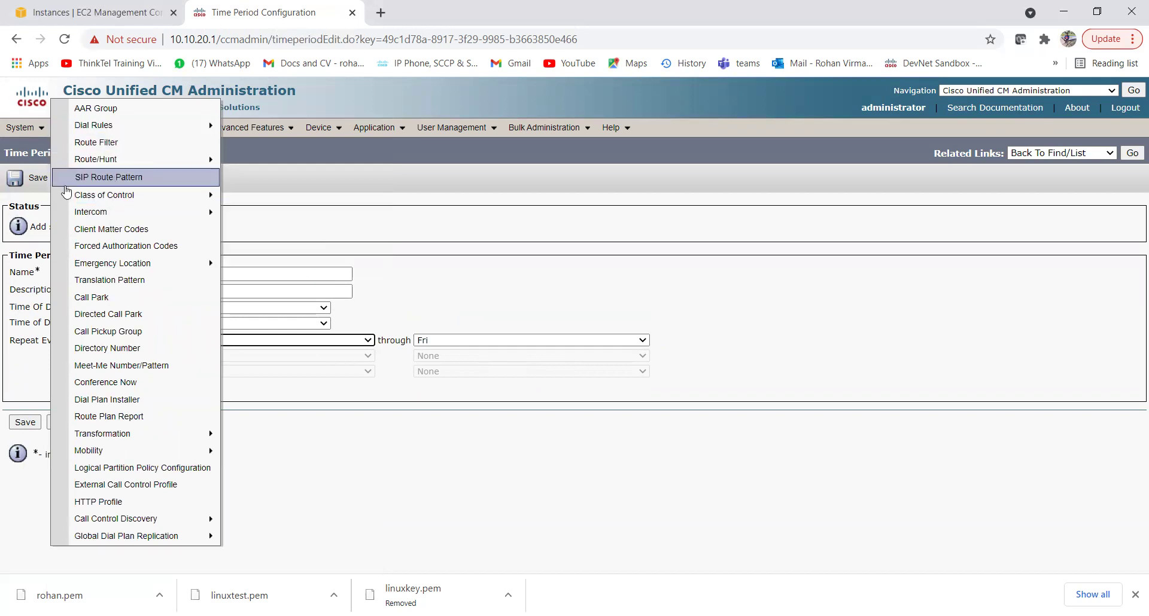
{"action": "mouse_move", "coordinate": [206, 196]}
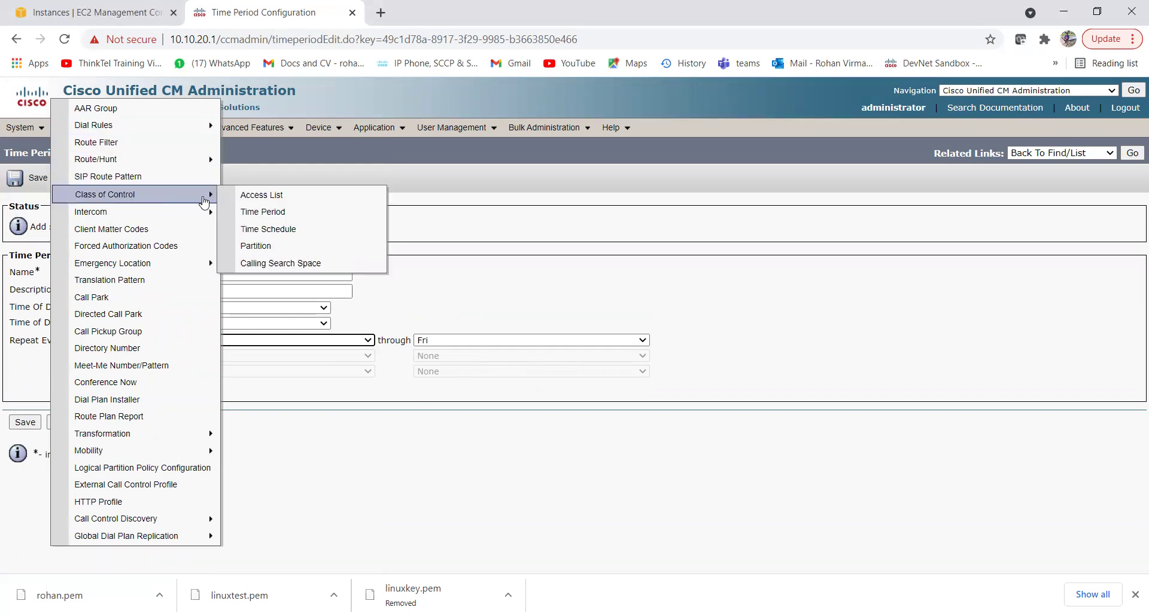
{"action": "left_click", "coordinate": [314, 234]}
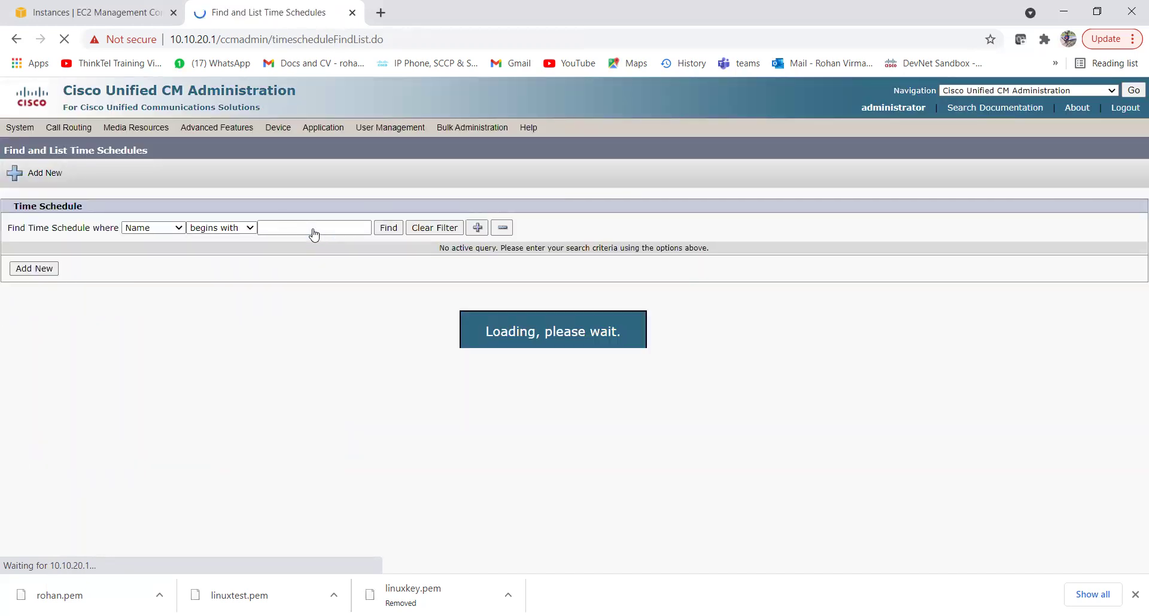
{"action": "left_click", "coordinate": [46, 274]}
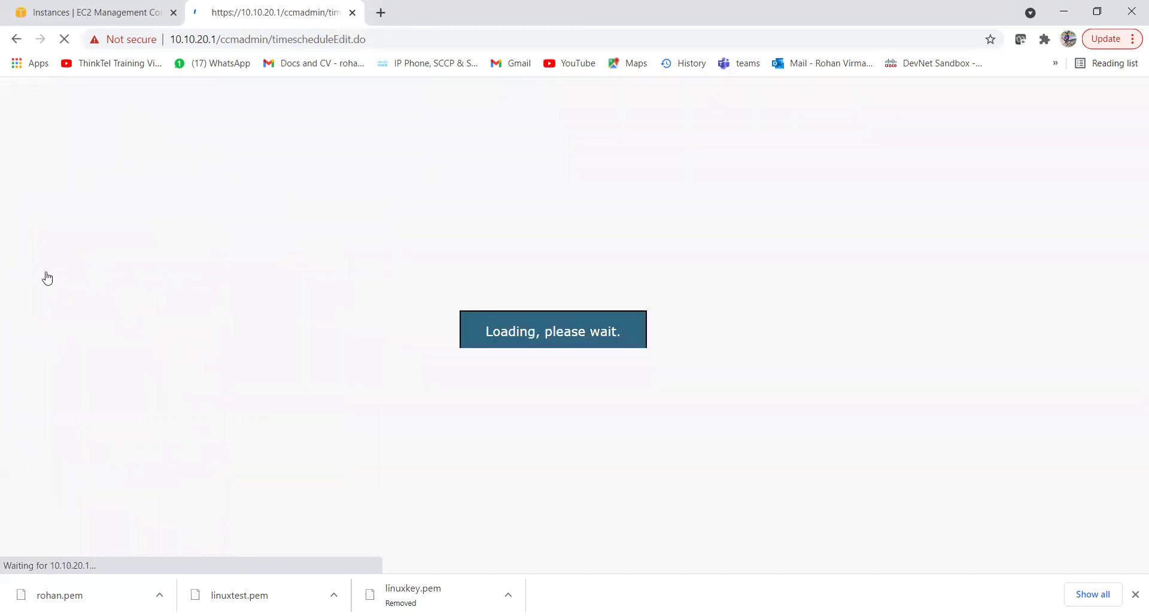
Enter On-Shift-TimeSchedule as the new schedule's name and description, and save it.
{"action": "left_click", "coordinate": [106, 273]}
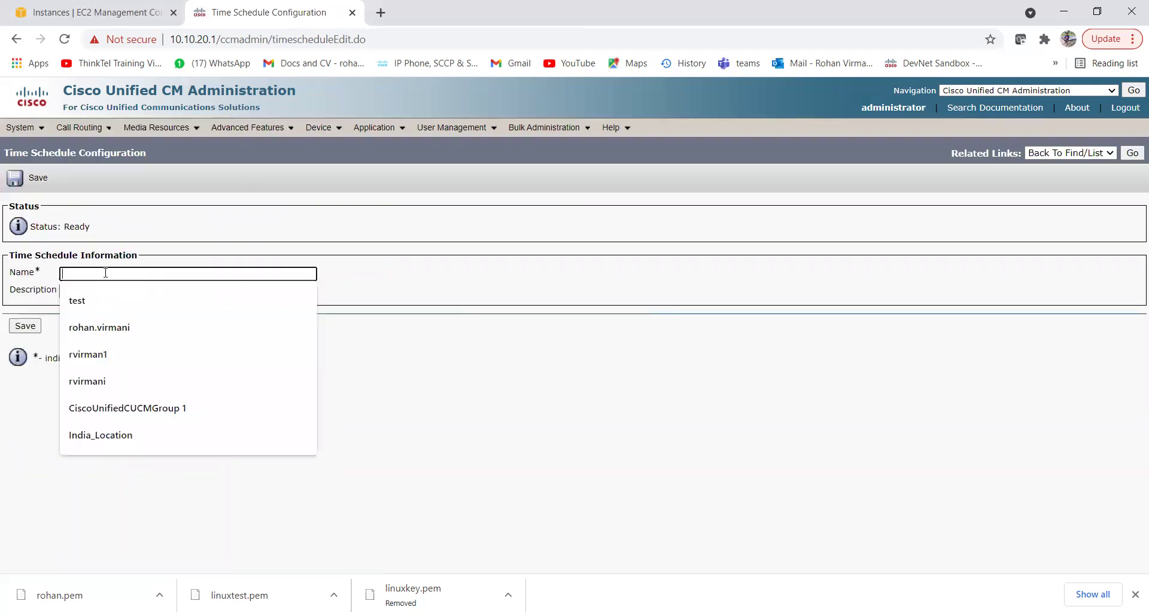
{"action": "type", "text": "On-Sh"}
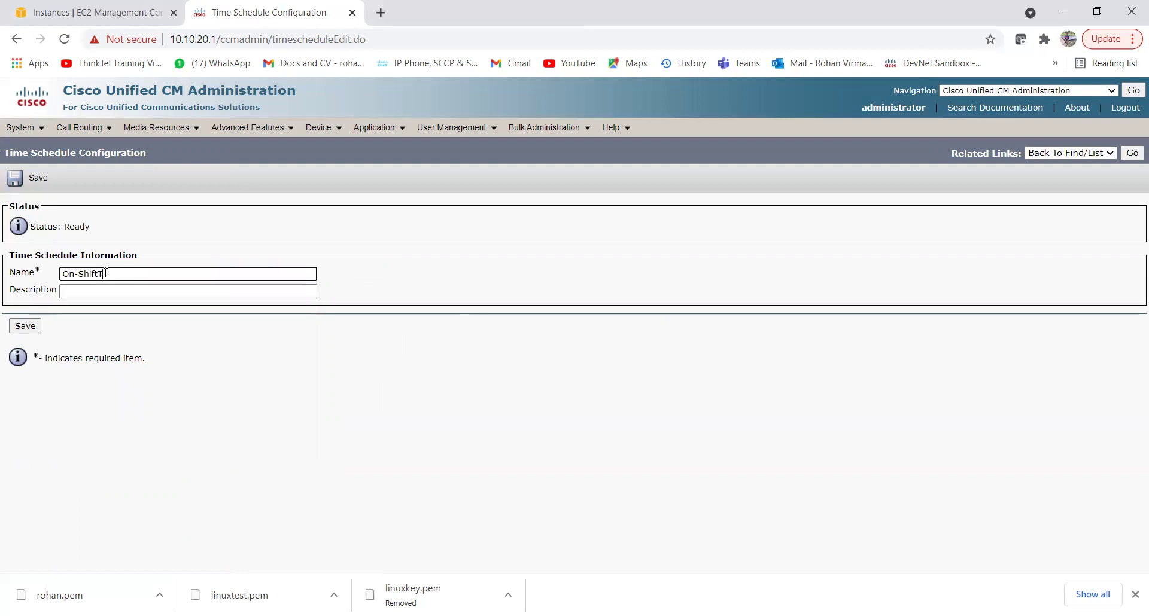
{"action": "type", "text": "ift-TimeSchedule"}
{"action": "triple_click", "coordinate": [105, 273]}
{"action": "key", "text": "ctrl+c"}
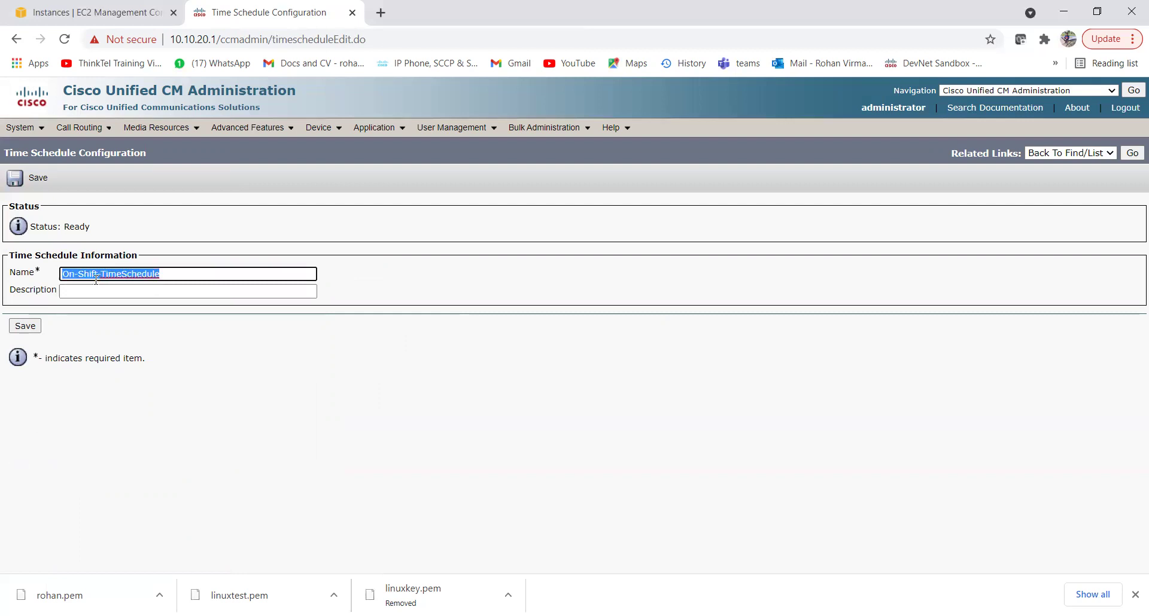
{"action": "left_click", "coordinate": [96, 292]}
{"action": "key", "text": "ctrl+v"}
{"action": "left_click", "coordinate": [25, 326]}
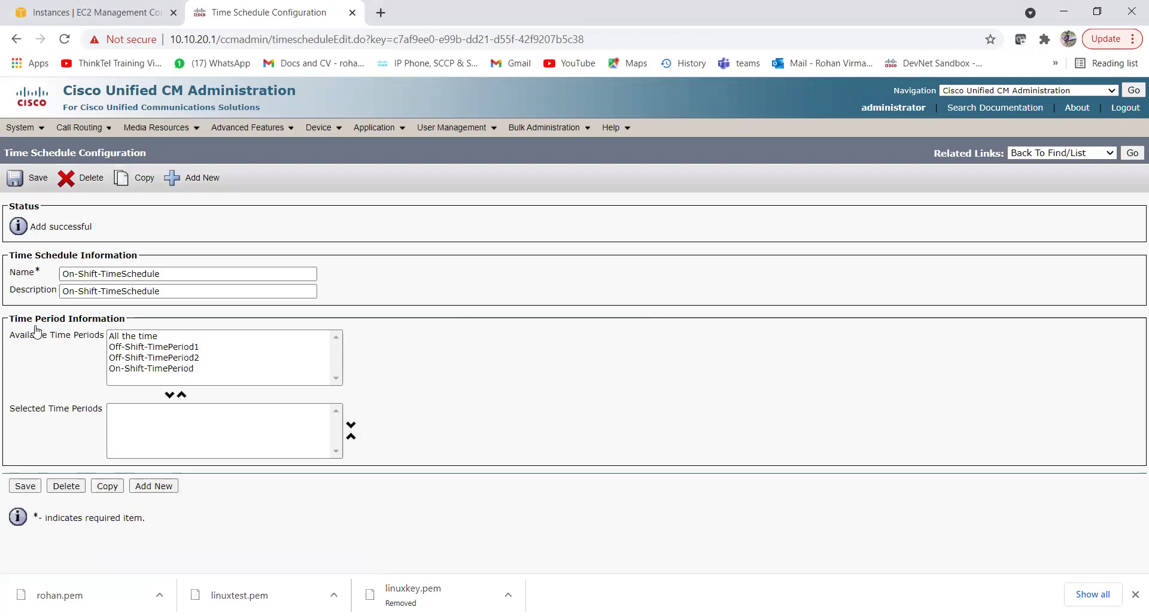
Assign On-Shift-TimePeriod to On-Shift-TimeSchedule and save the schedule.
{"action": "left_click_drag", "start_coordinate": [9, 339], "coordinate": [96, 338]}
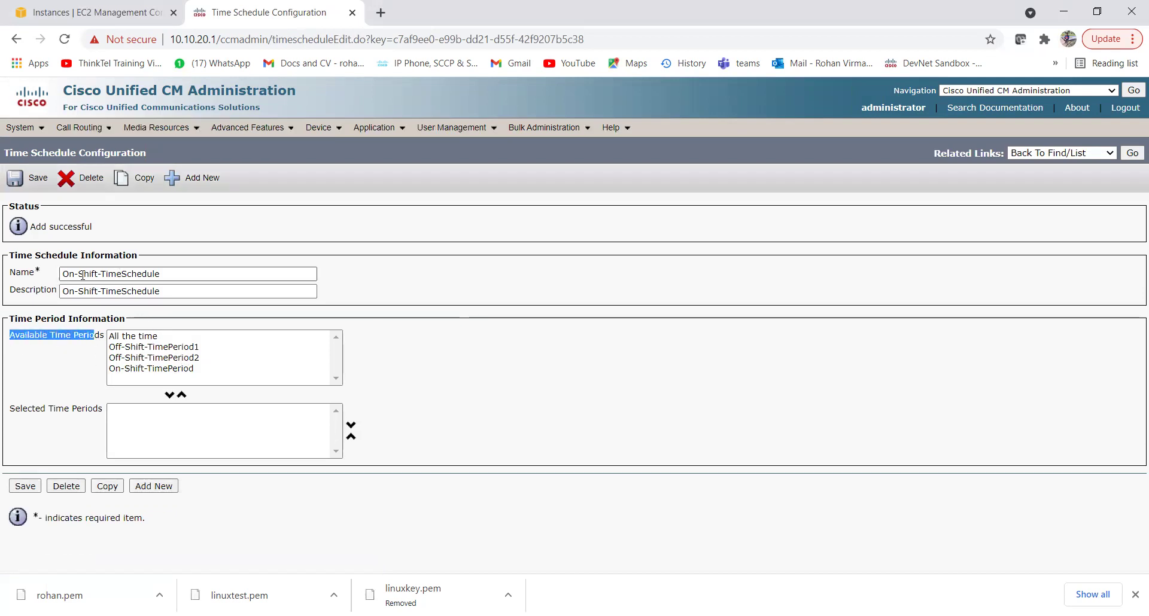
{"action": "left_click", "coordinate": [150, 369]}
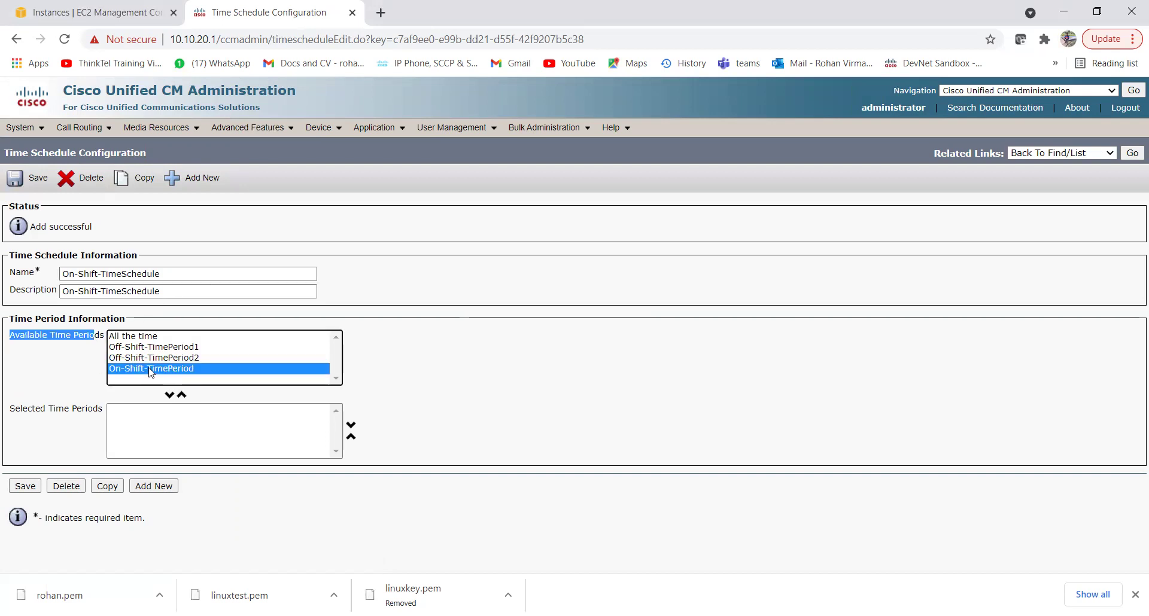
{"action": "left_click", "coordinate": [170, 395]}
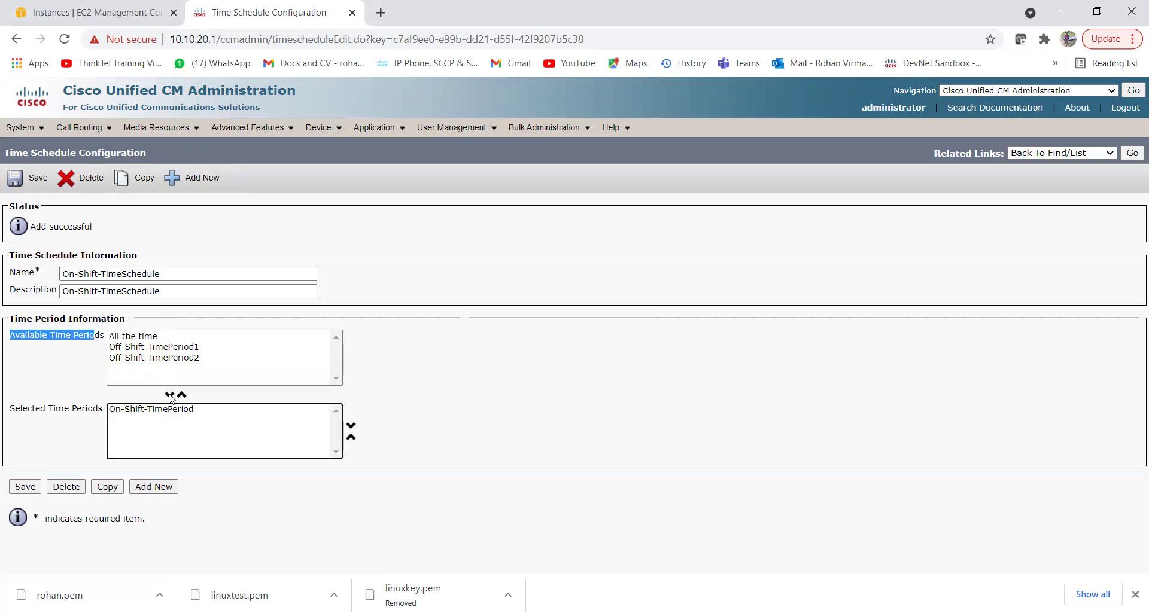
{"action": "left_click", "coordinate": [33, 489]}
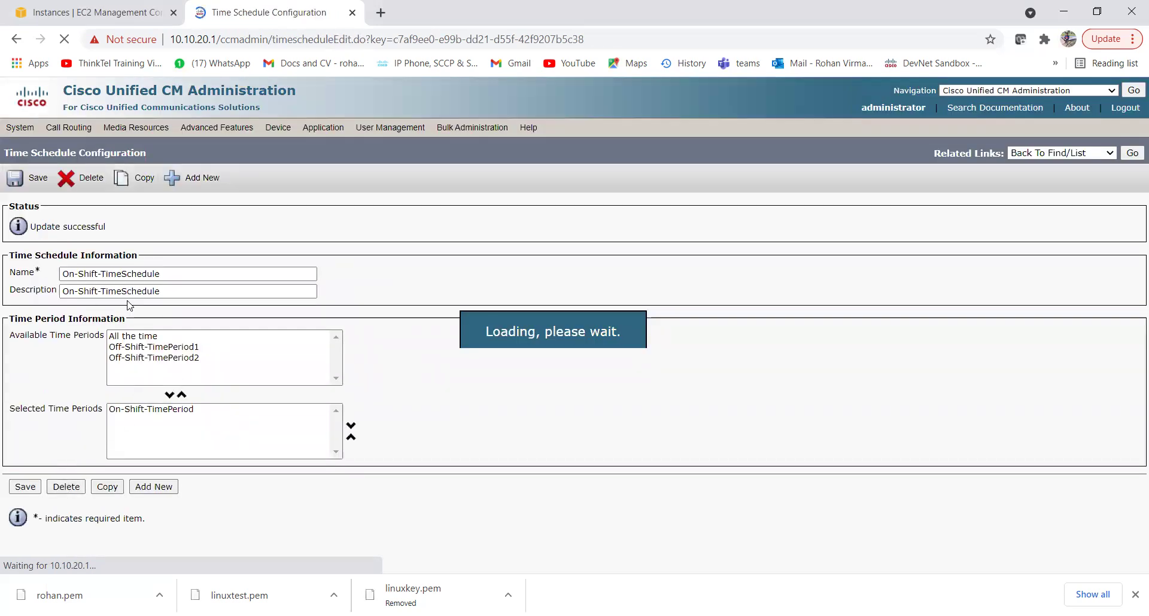
Add another time schedule with Off-Shift-TimeSchedule as its name and description, and save it.
{"action": "left_click", "coordinate": [203, 187]}
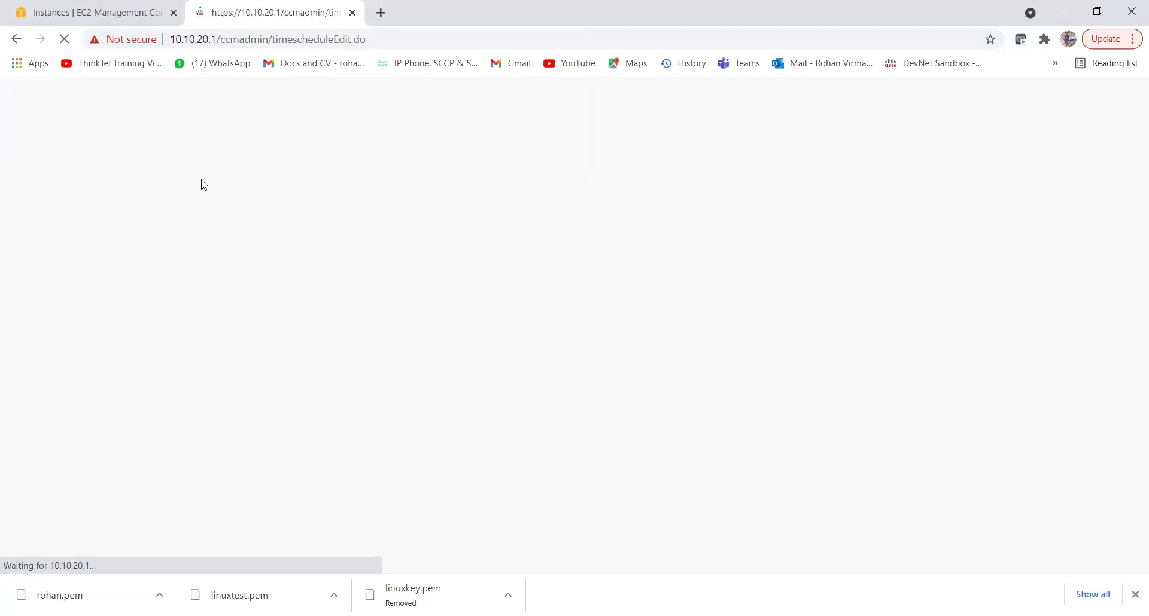
{"action": "left_click", "coordinate": [168, 274]}
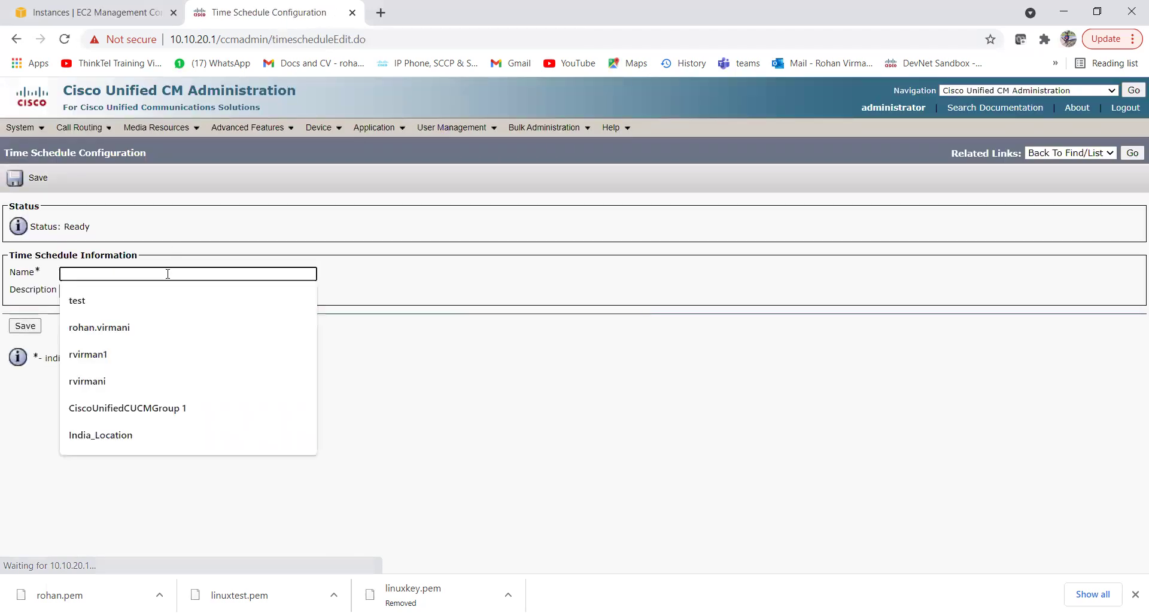
{"action": "type", "text": "Off-Shift-TimeSchedule"}
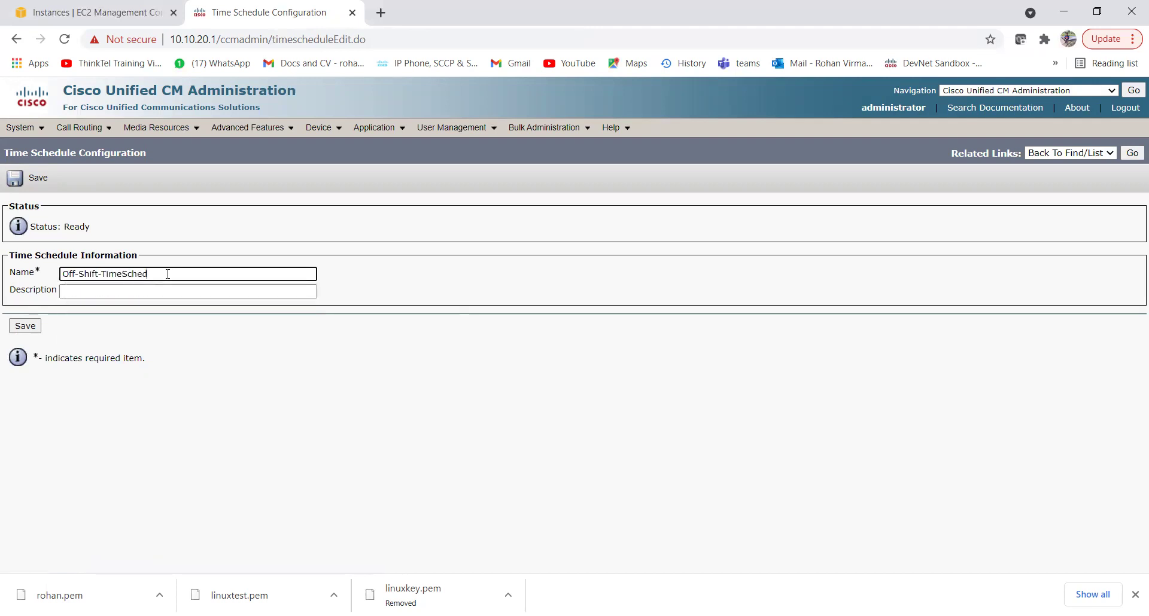
{"action": "key", "text": "ctrl+a"}
{"action": "key", "text": "ctrl+c"}
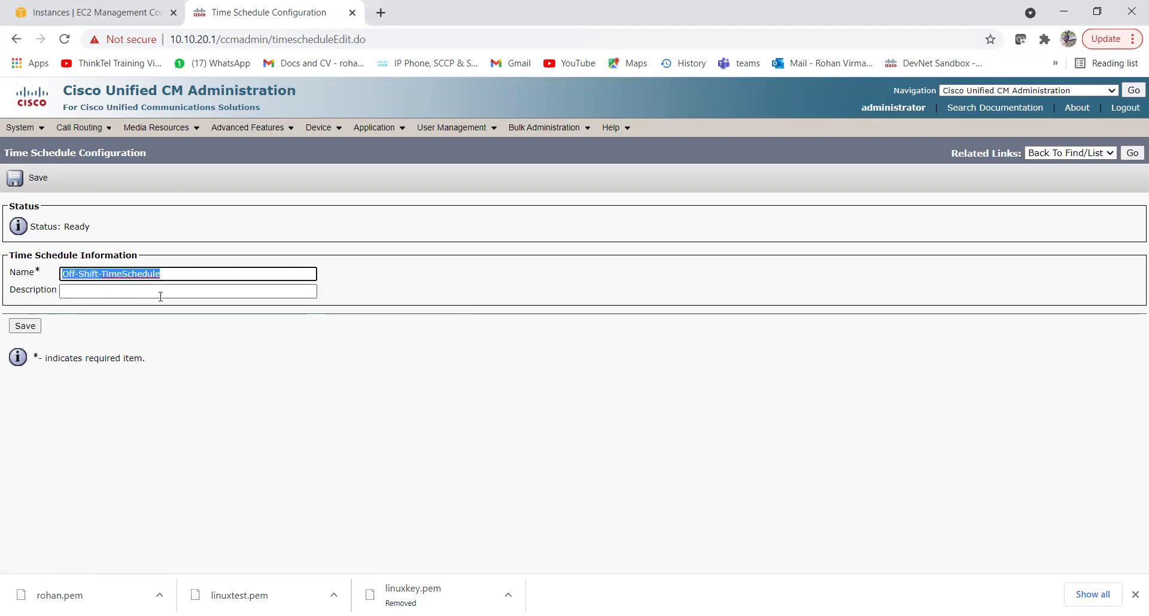
{"action": "left_click", "coordinate": [159, 293]}
{"action": "key", "text": "ctrl+v"}
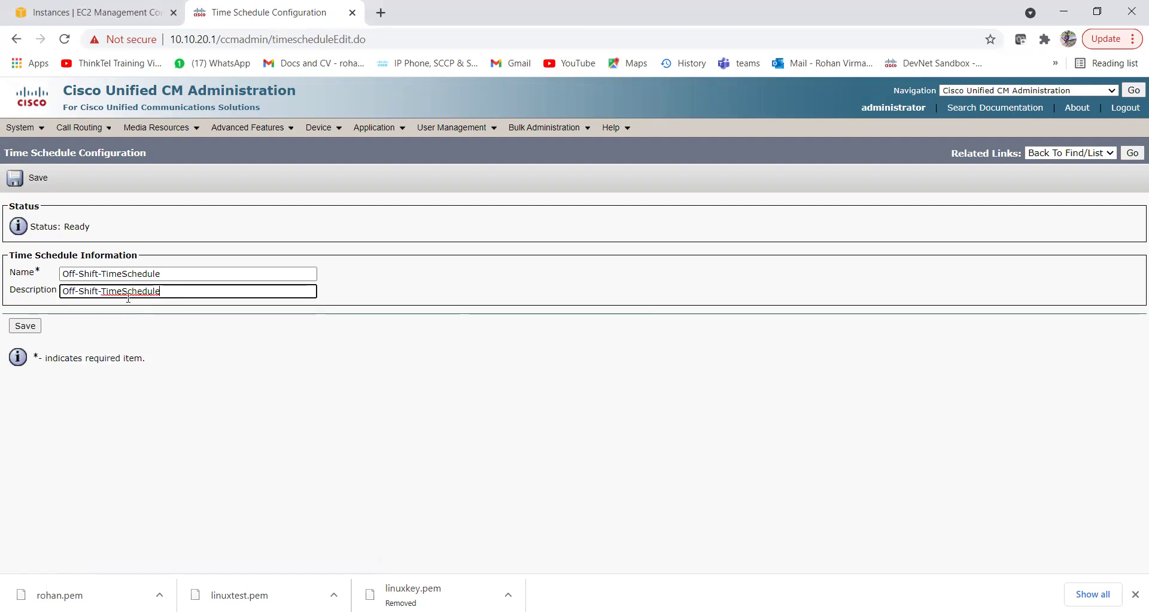
{"action": "left_click", "coordinate": [26, 326]}
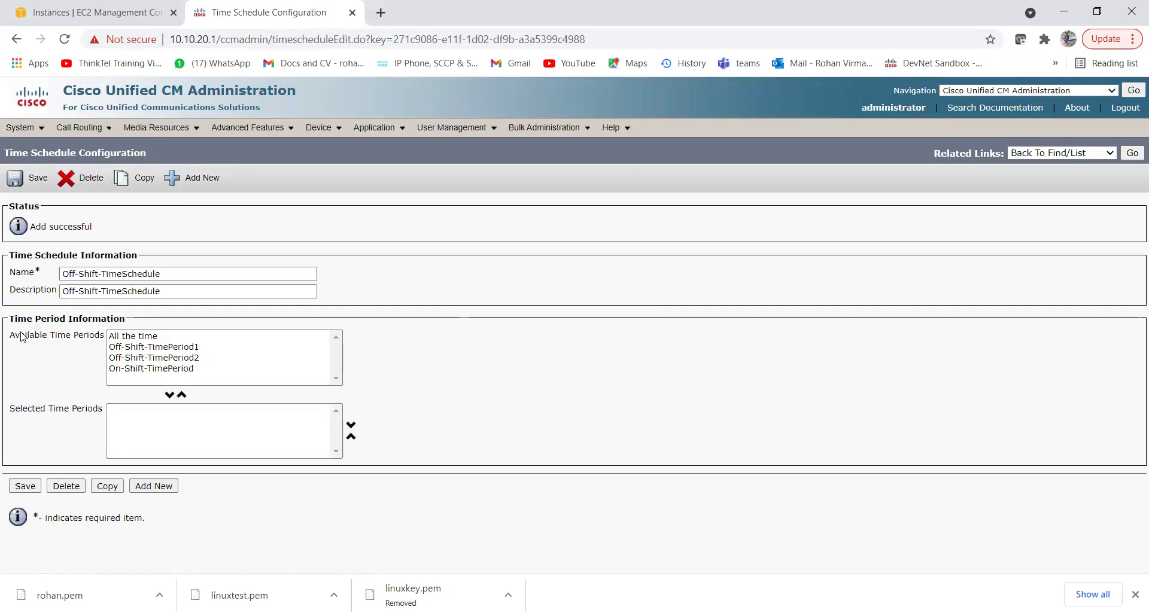
Move Off-Shift-TimePeriod1 and Off-Shift-TimePeriod2 into the selected time periods of Off-Shift-TimeSchedule.
{"action": "left_click", "coordinate": [122, 359]}
{"action": "left_click", "coordinate": [130, 349]}
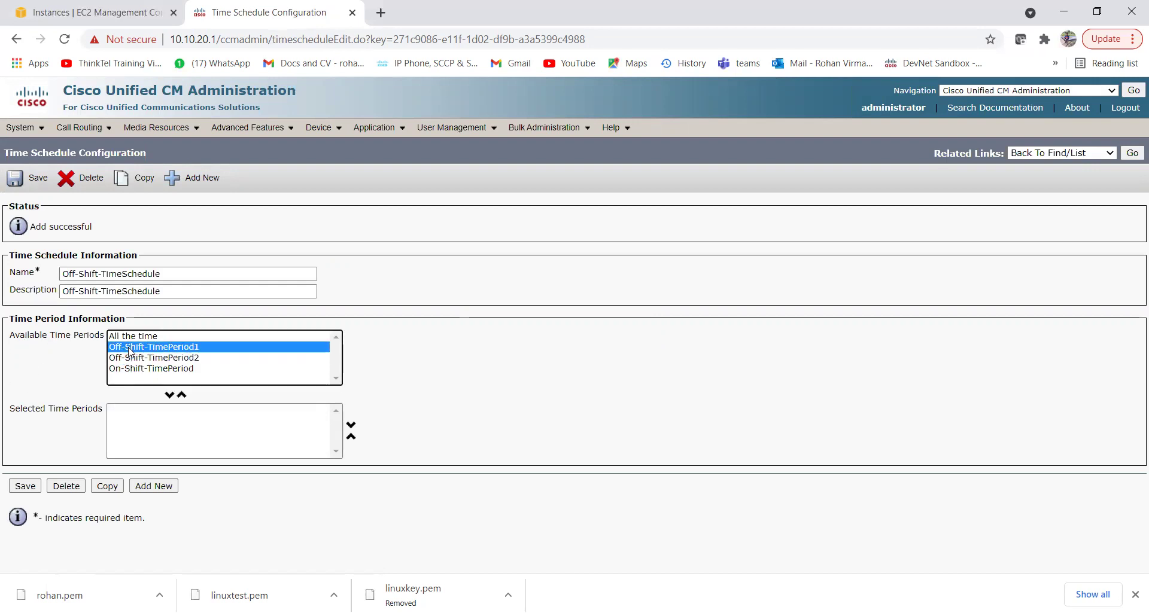
{"action": "left_click", "coordinate": [169, 395]}
{"action": "left_click", "coordinate": [161, 348]}
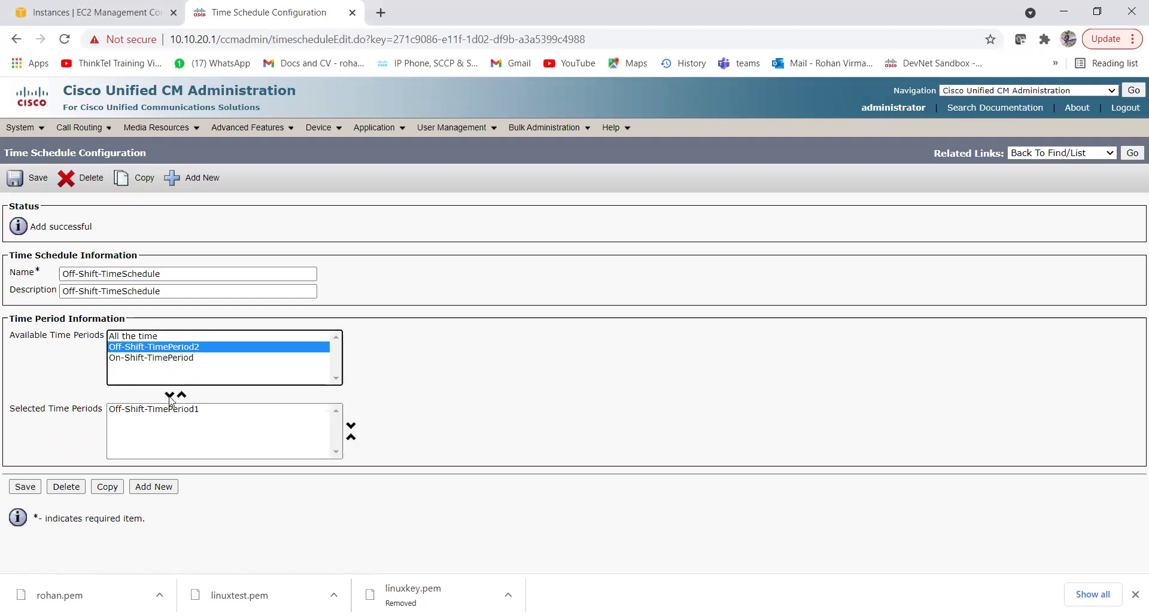
{"action": "left_click", "coordinate": [169, 395]}
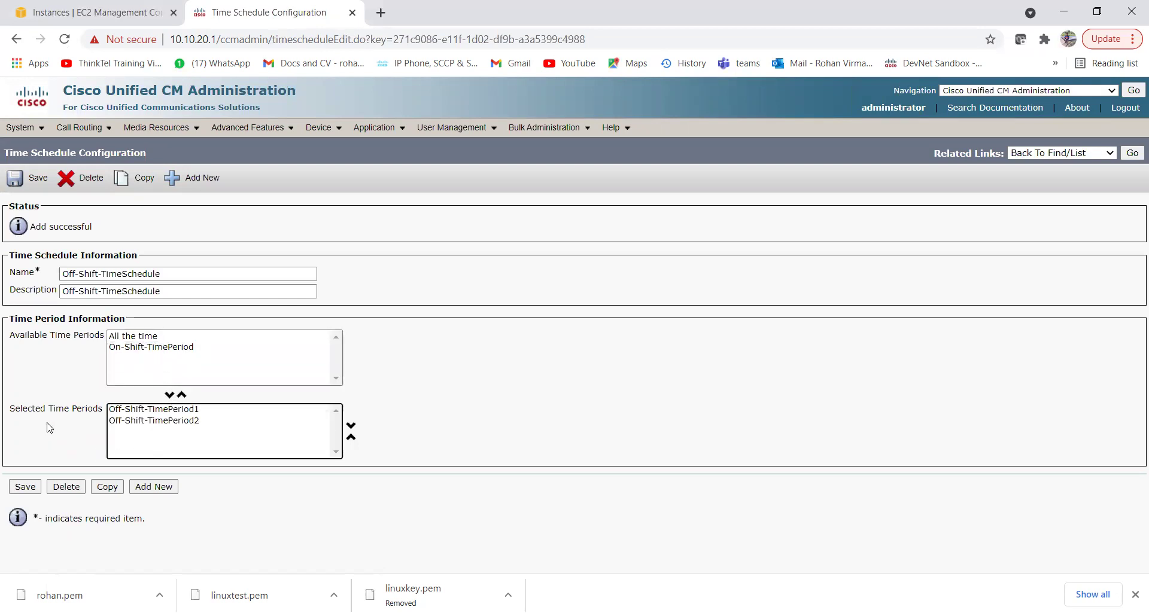
Save Off-Shift-TimeSchedule with its selected time periods and open a blank form for adding partitions.
{"action": "left_click", "coordinate": [24, 486]}
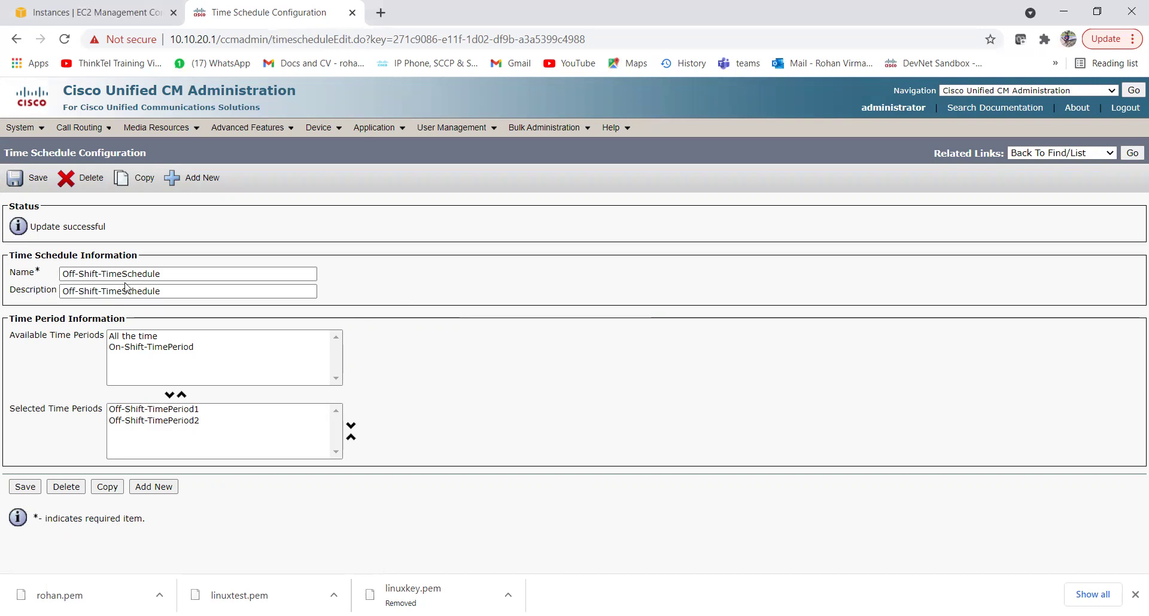
{"action": "left_click", "coordinate": [84, 128]}
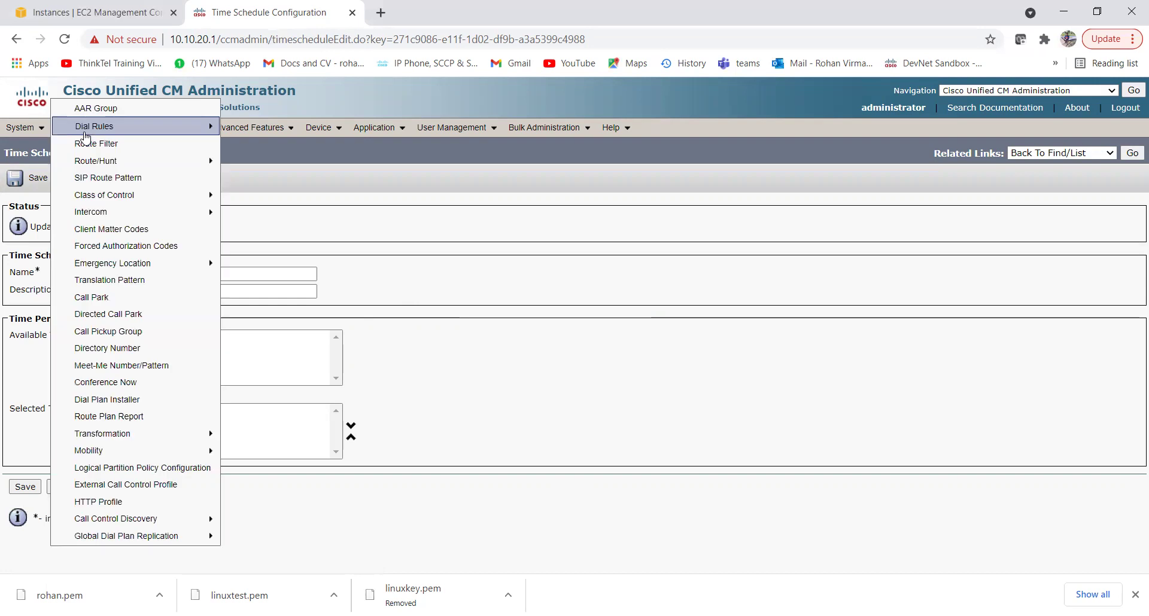
{"action": "left_click", "coordinate": [84, 128]}
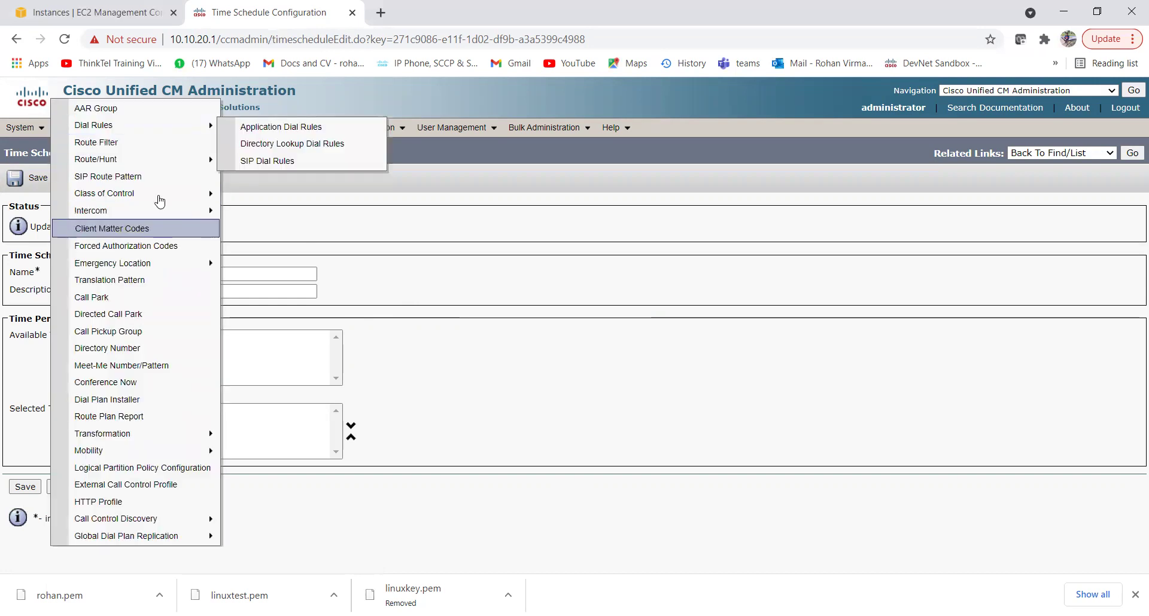
{"action": "mouse_move", "coordinate": [160, 196]}
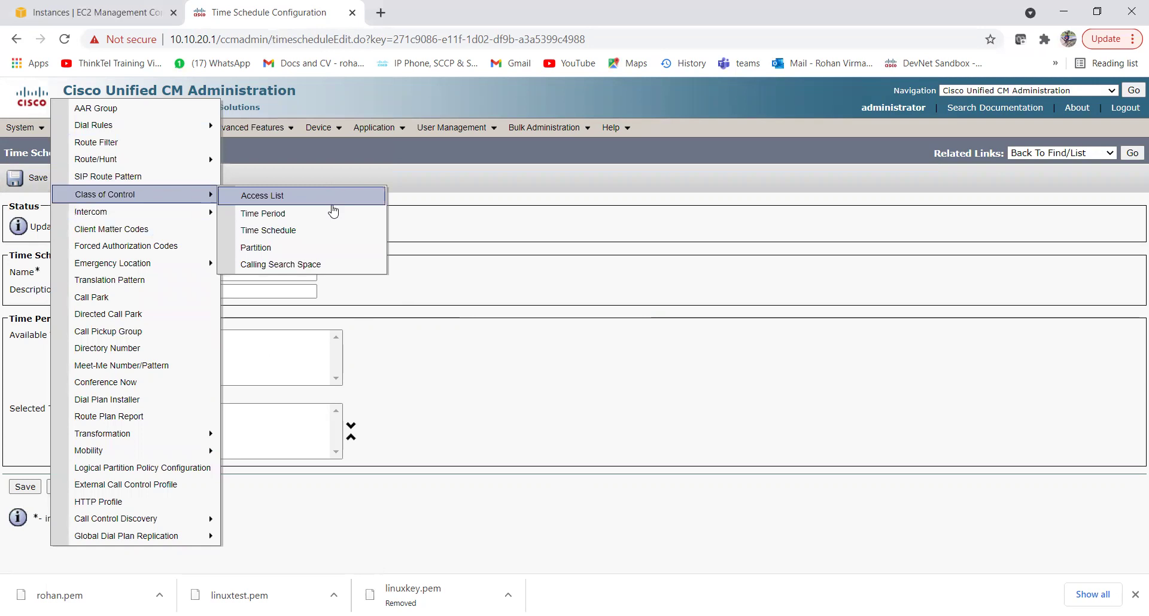
{"action": "left_click", "coordinate": [280, 251]}
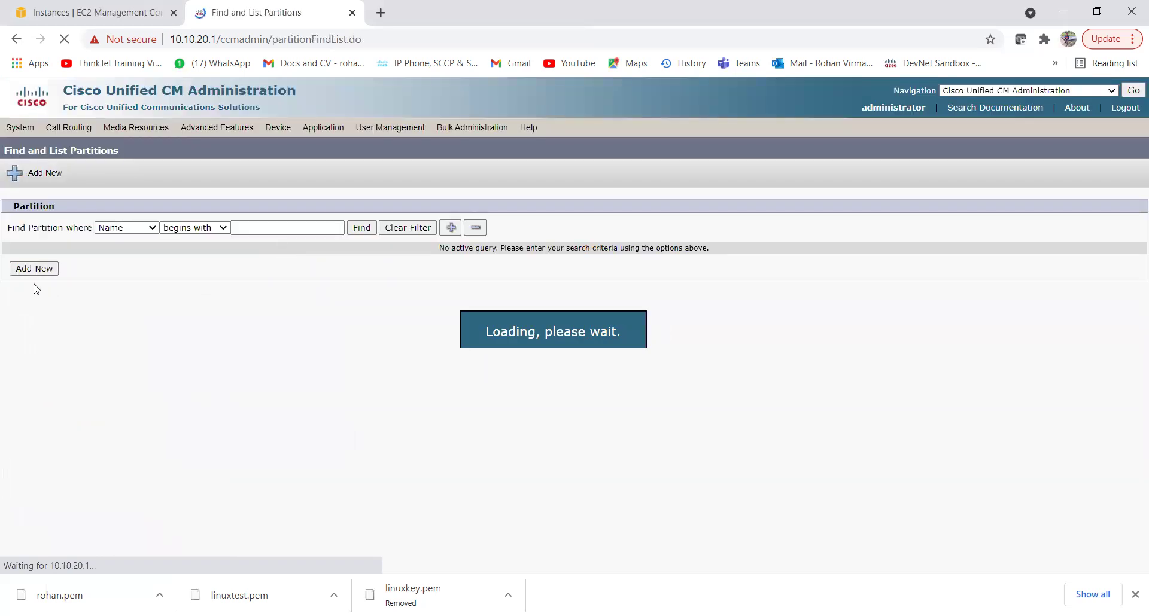
{"action": "left_click", "coordinate": [35, 273]}
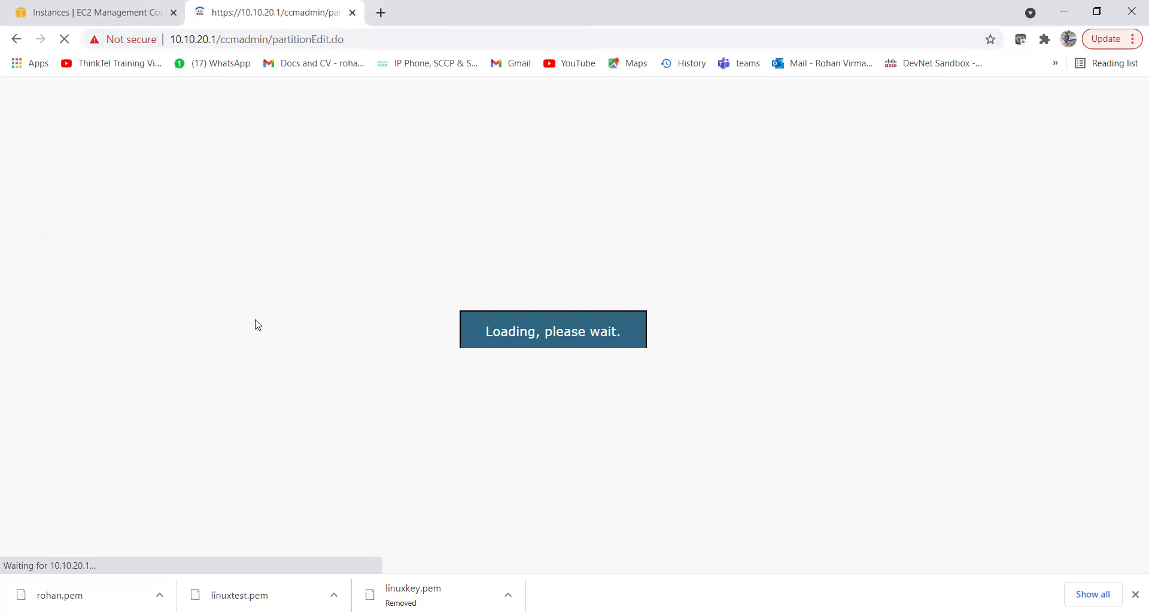
Enter On-Shiftpartition and Off-Shiftpartition on separate lines as the new partition names, and save them.
{"action": "type", "text": "On-"}
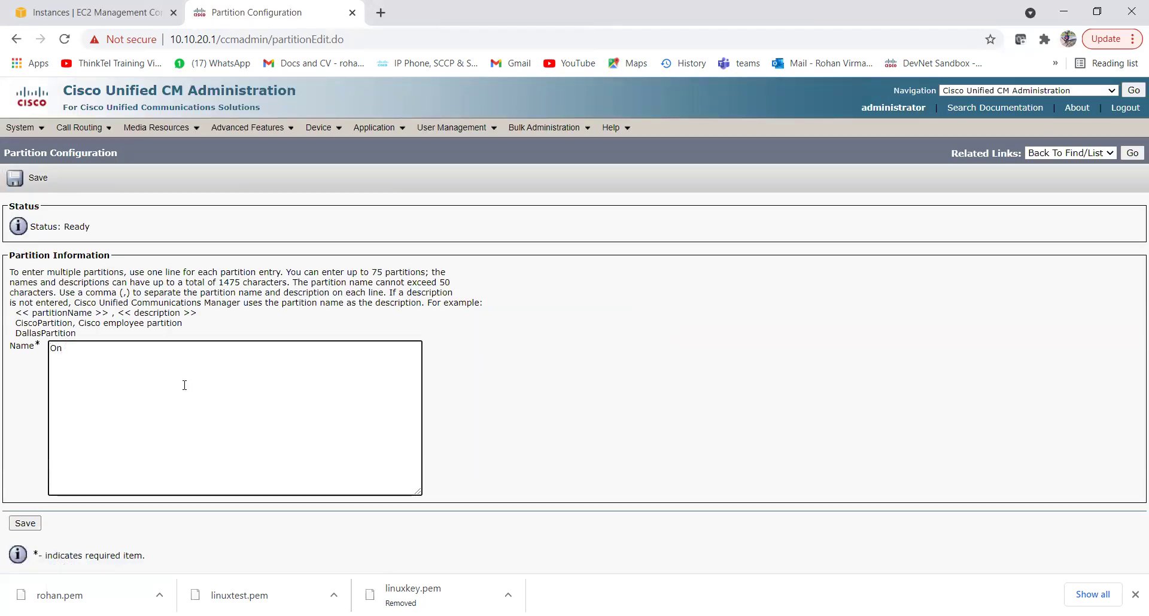
{"action": "type", "text": "s"}
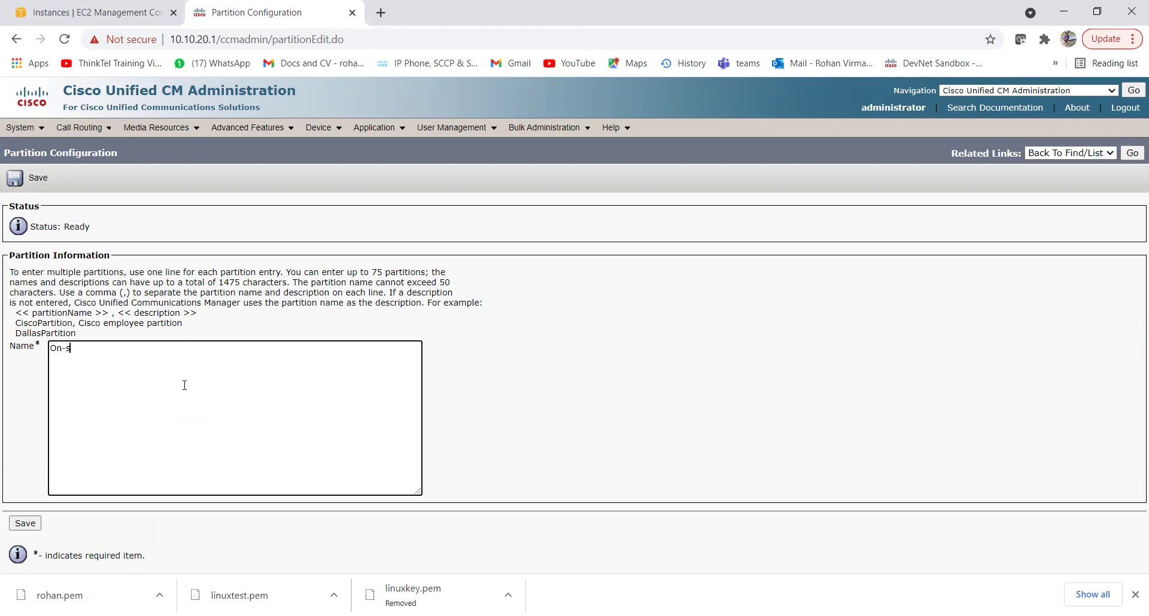
{"action": "type", "text": "Shif"}
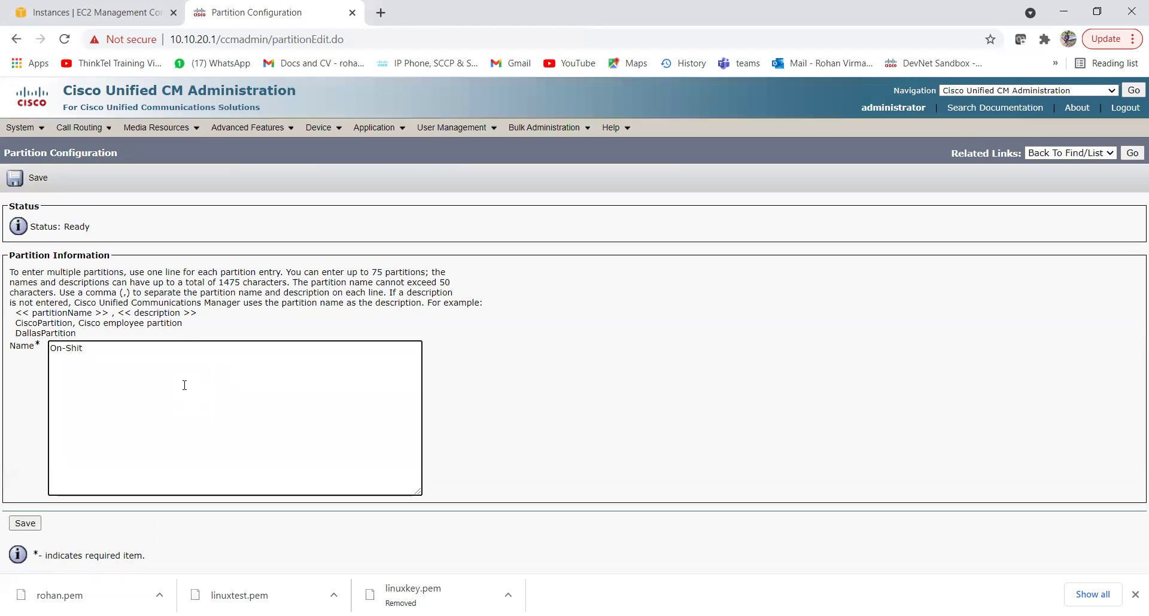
{"action": "type", "text": "ft Ho"}
{"action": "key", "text": "BackSpace"}
{"action": "key", "text": "BackSpace"}
{"action": "key", "text": "BackSpace"}
{"action": "type", "text": "partition"}
{"action": "key", "text": "Return"}
{"action": "type", "text": "Off-Shiftpartition"}
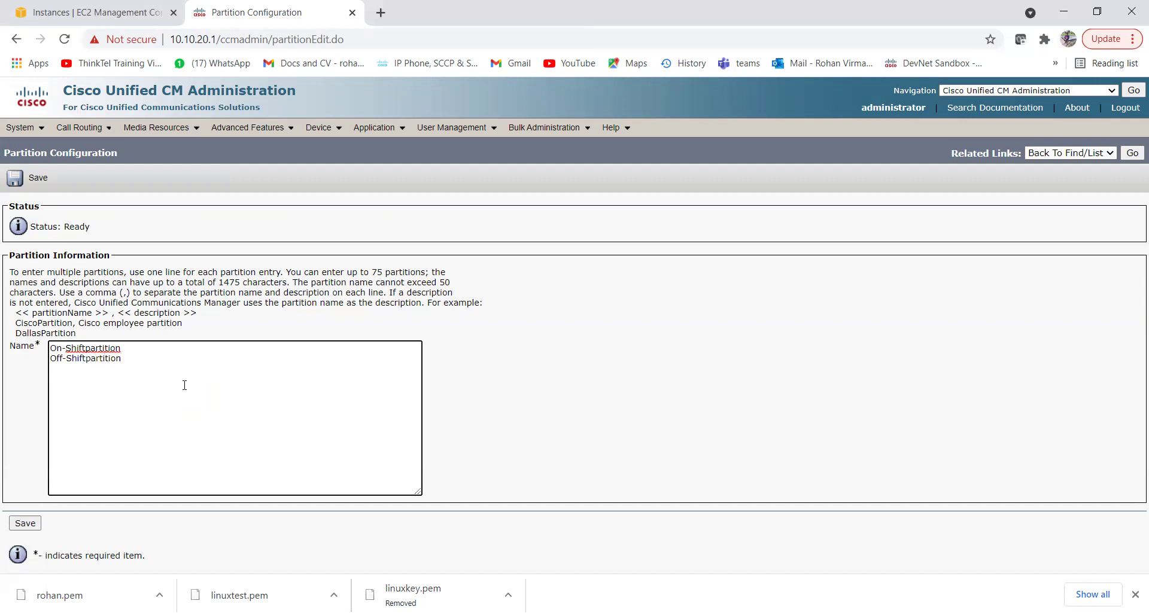
{"action": "left_click", "coordinate": [32, 527]}
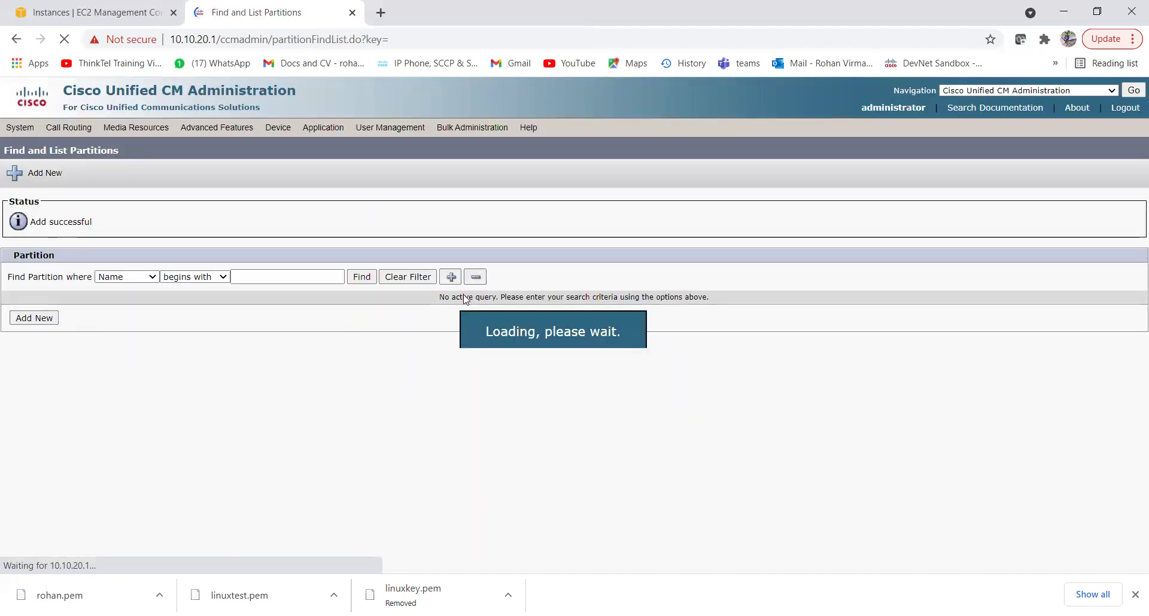
Find the partitions, open On-Shiftpartition, set its time schedule to On-Shift-TimeSchedule and save it.
{"action": "left_click", "coordinate": [372, 277]}
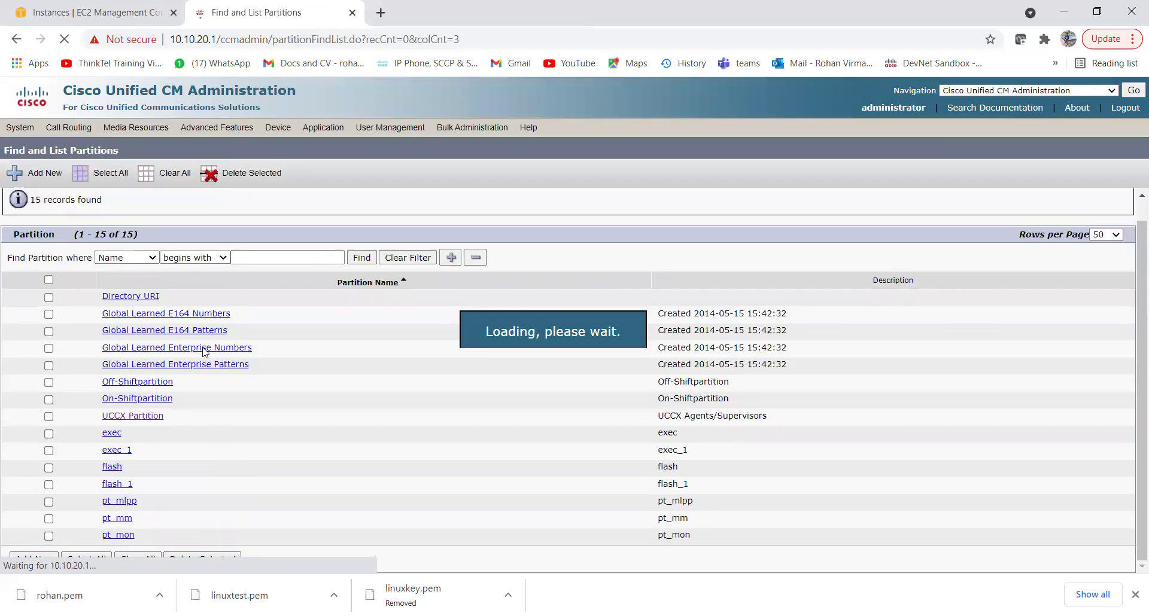
{"action": "left_click", "coordinate": [167, 400]}
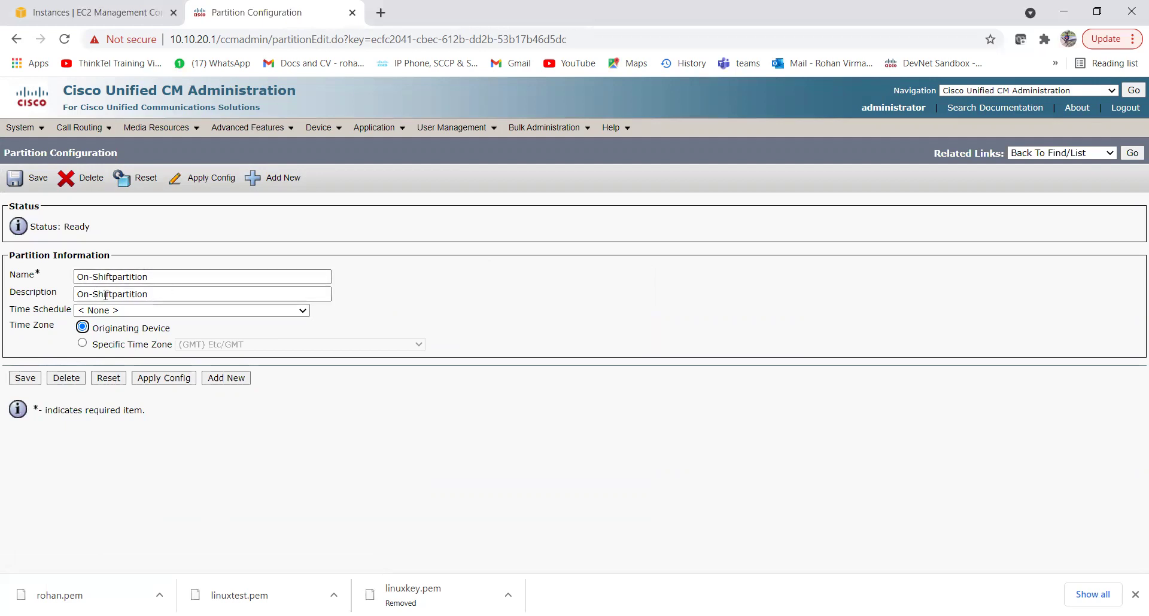
{"action": "left_click_drag", "start_coordinate": [6, 268], "coordinate": [60, 311]}
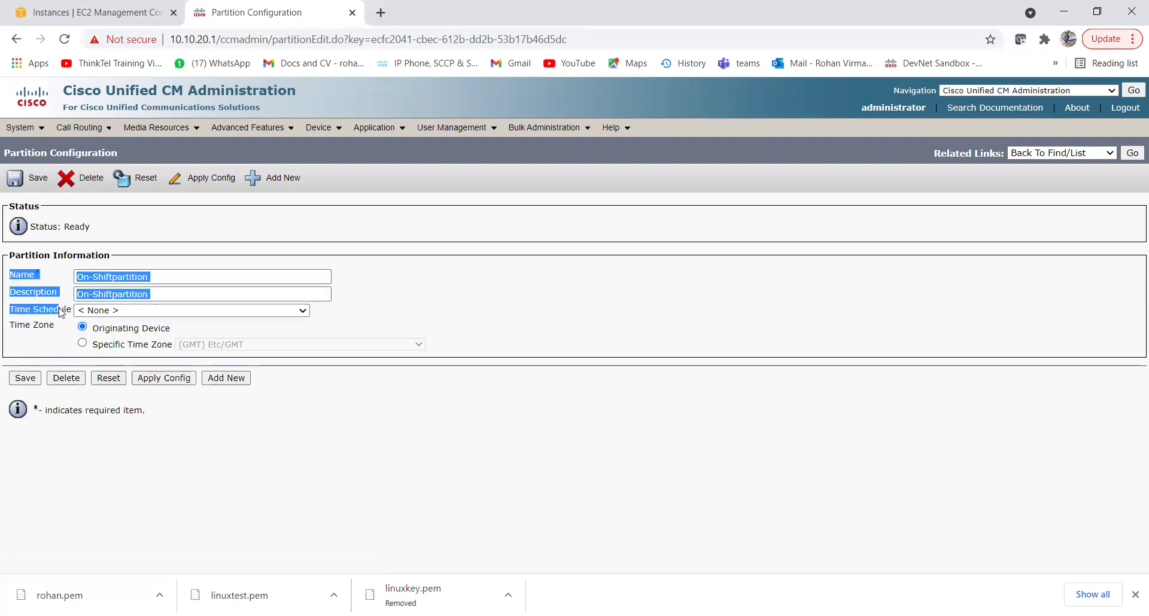
{"action": "left_click", "coordinate": [60, 311]}
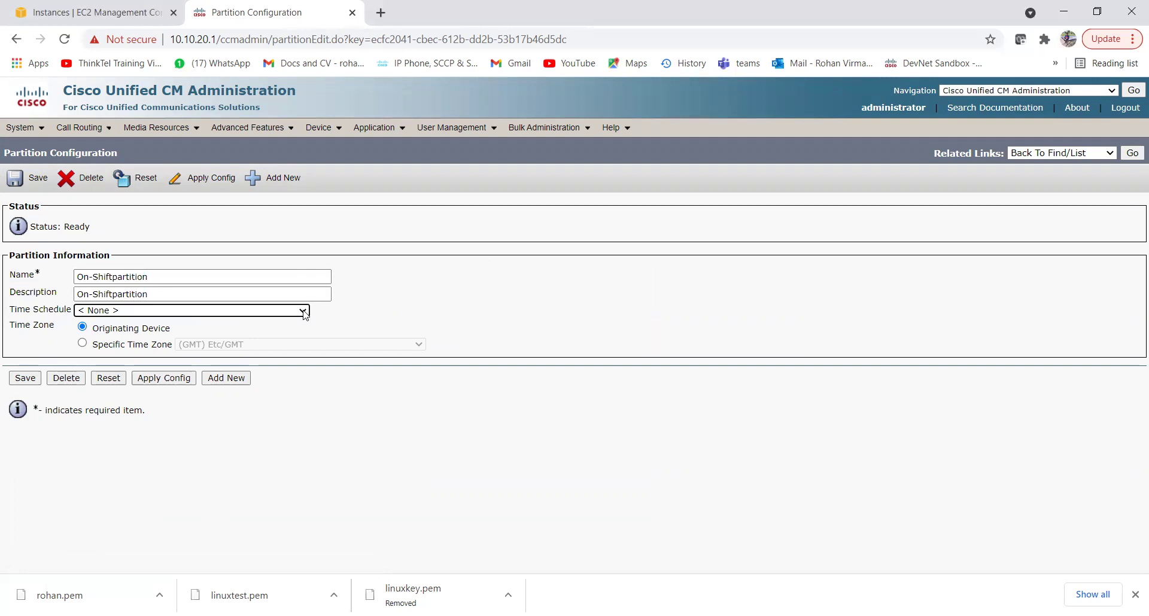
{"action": "left_click", "coordinate": [303, 311]}
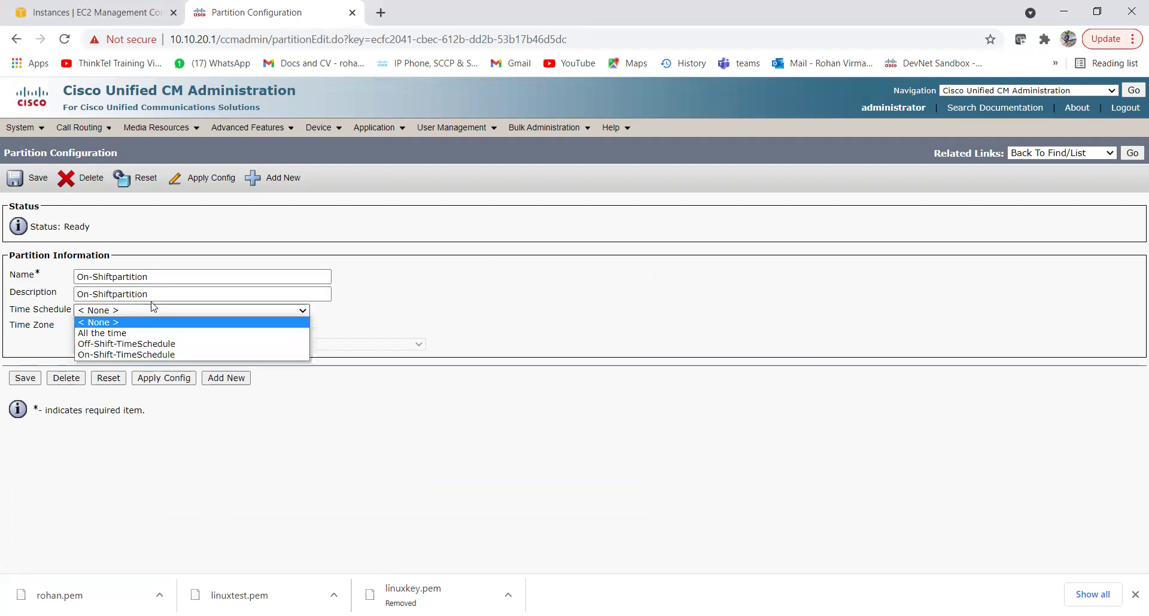
{"action": "left_click", "coordinate": [198, 355]}
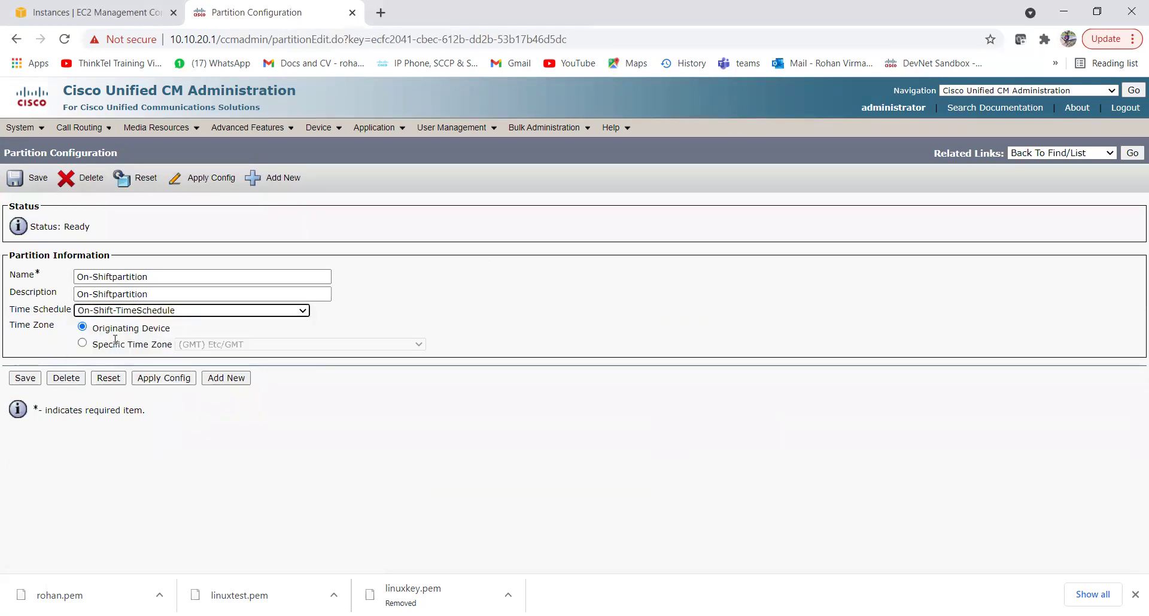
{"action": "left_click", "coordinate": [33, 382]}
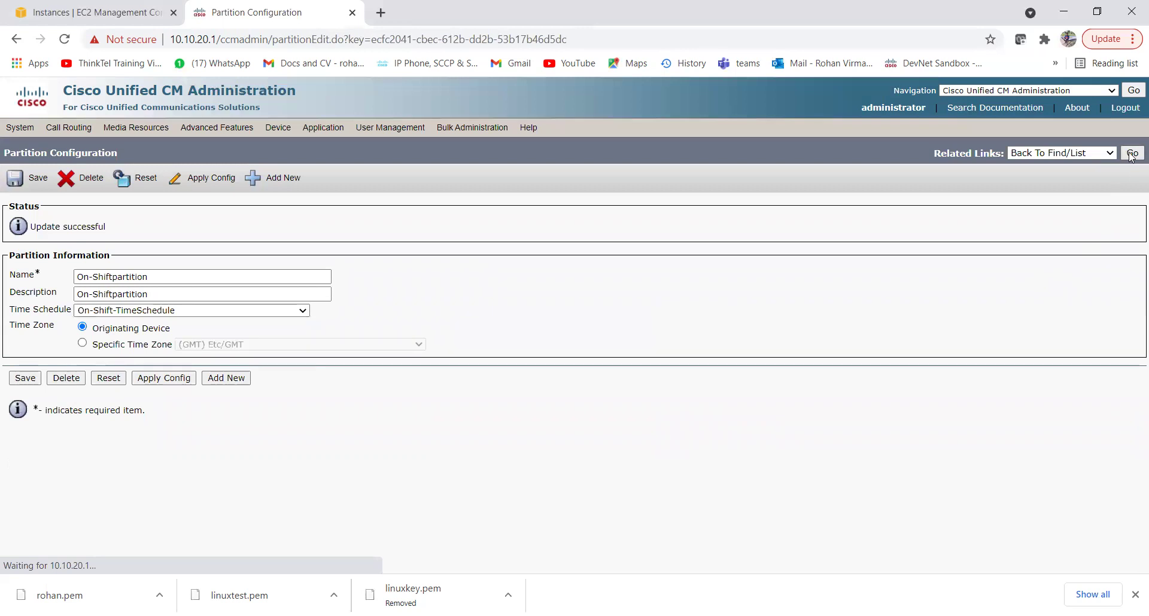
Return to the partition list, open Off-Shiftpartition and set its time schedule to Off-Shift-TimeSchedule.
{"action": "left_click", "coordinate": [1129, 155]}
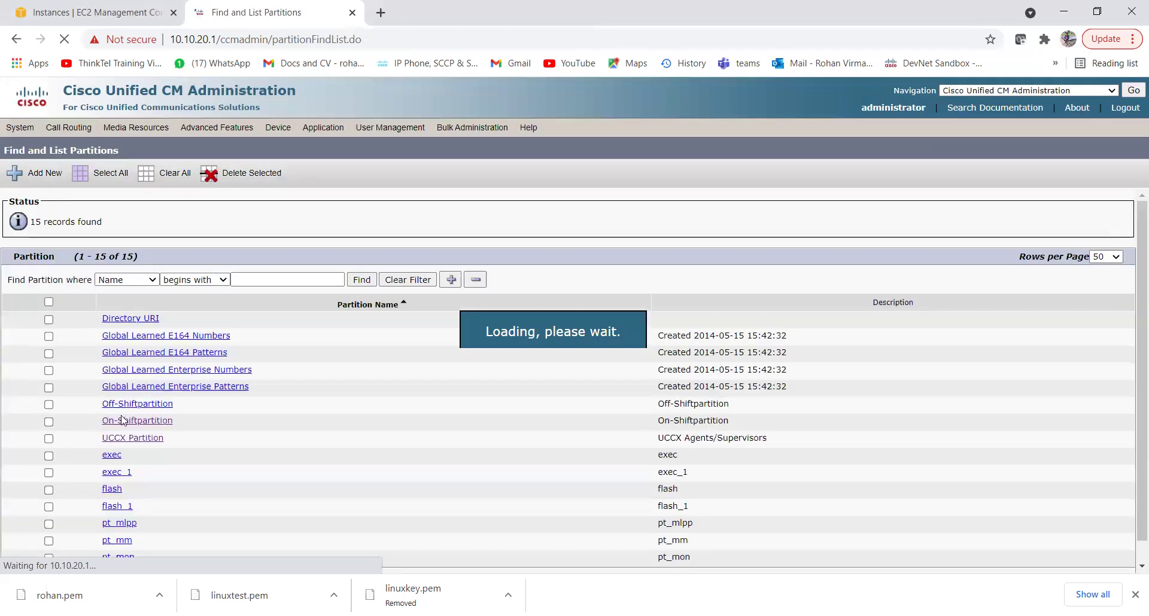
{"action": "left_click", "coordinate": [150, 405]}
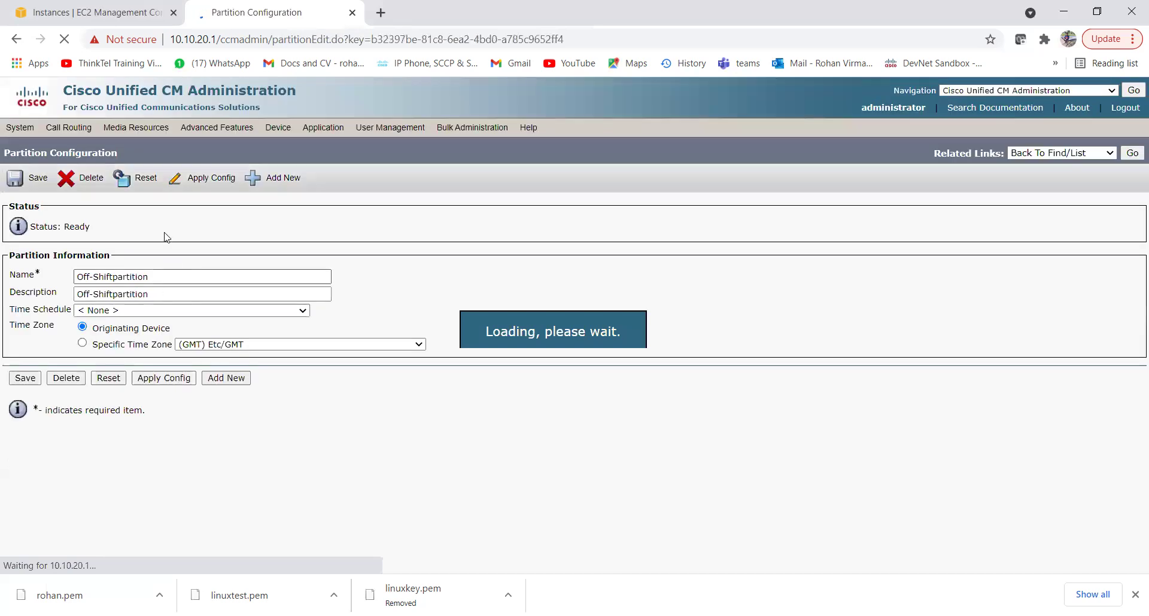
{"action": "left_click", "coordinate": [161, 313]}
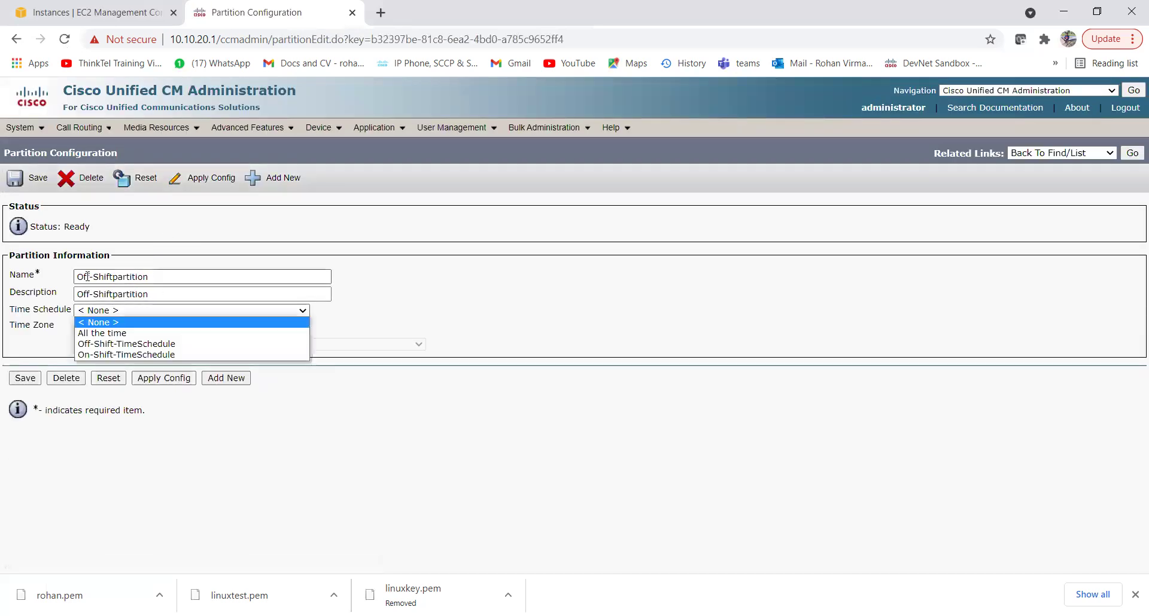
{"action": "left_click", "coordinate": [131, 345]}
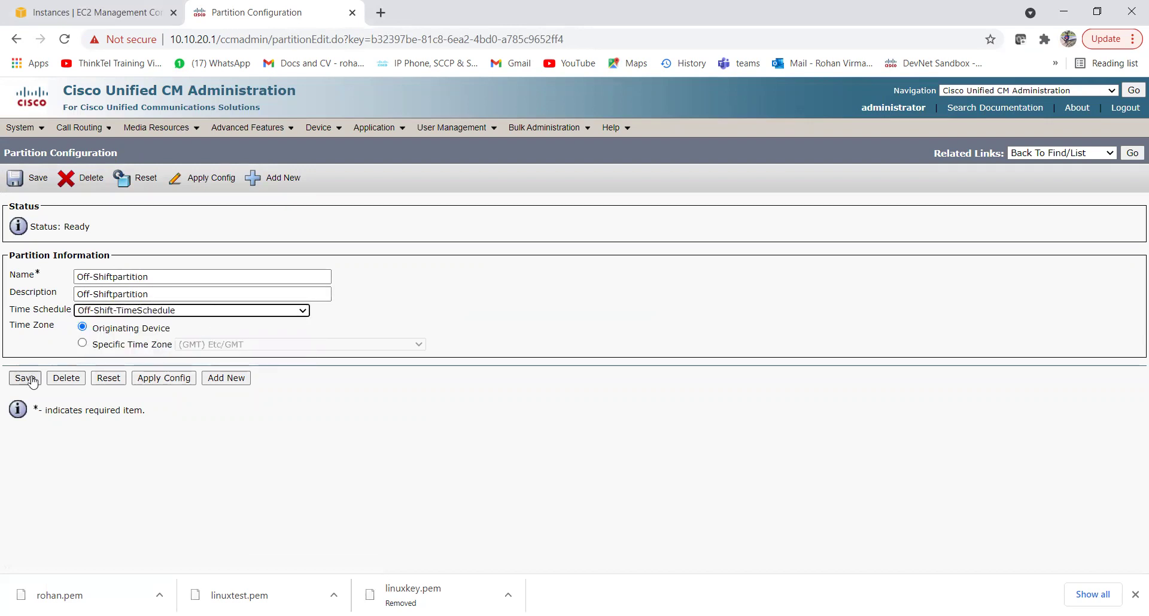
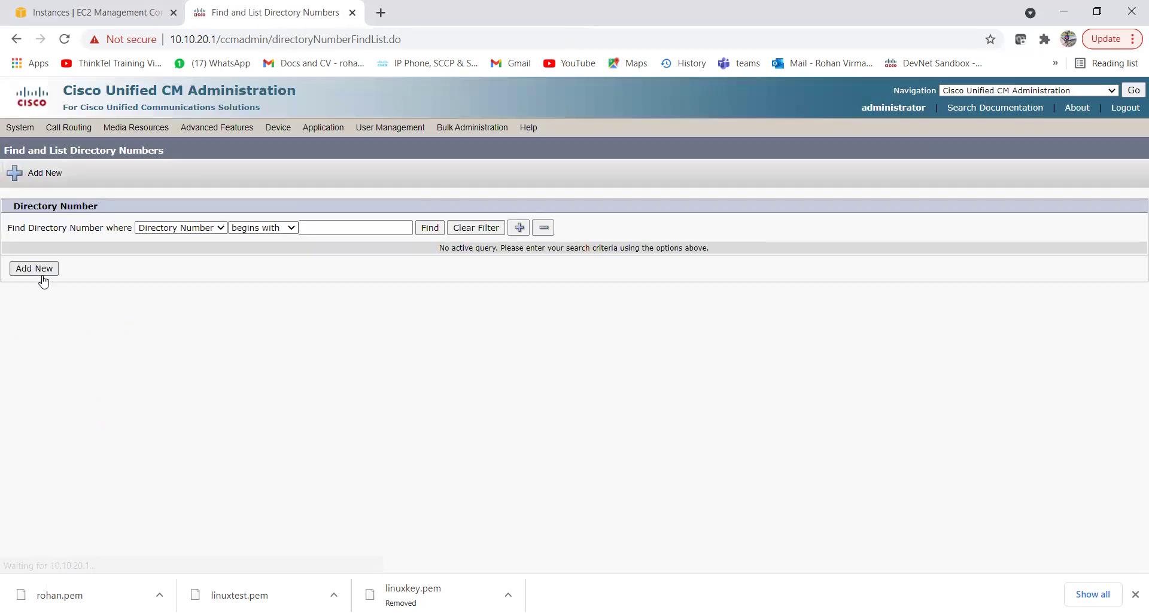
Add directory number 1234 with On-Shiftpartition as its route partition, save it, and review the available route partitions.
{"action": "left_click", "coordinate": [41, 273]}
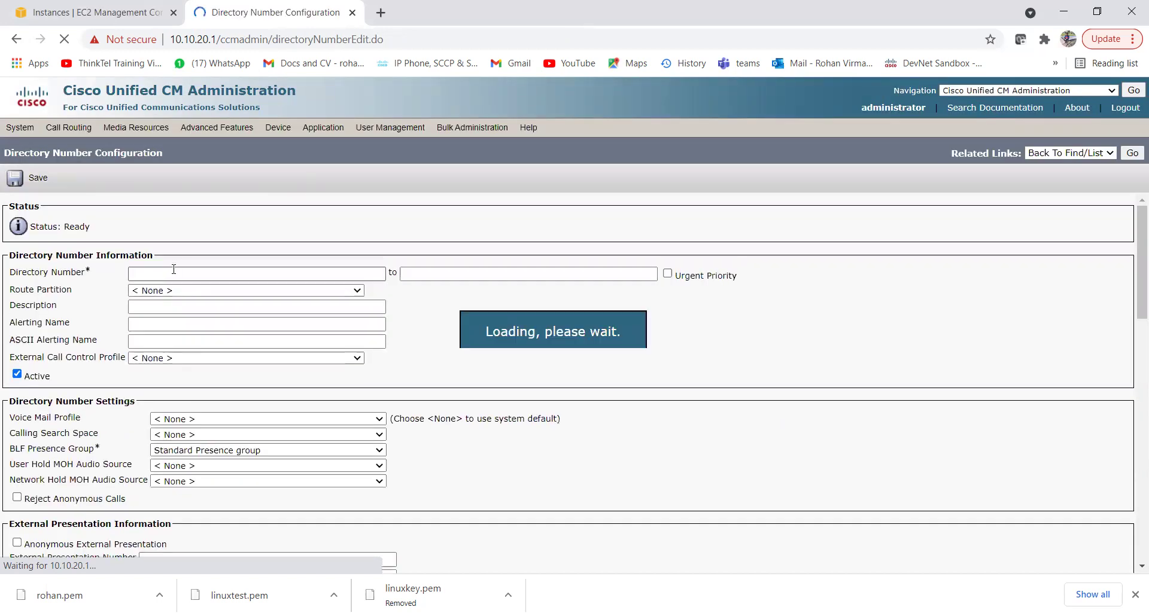
{"action": "left_click", "coordinate": [174, 272]}
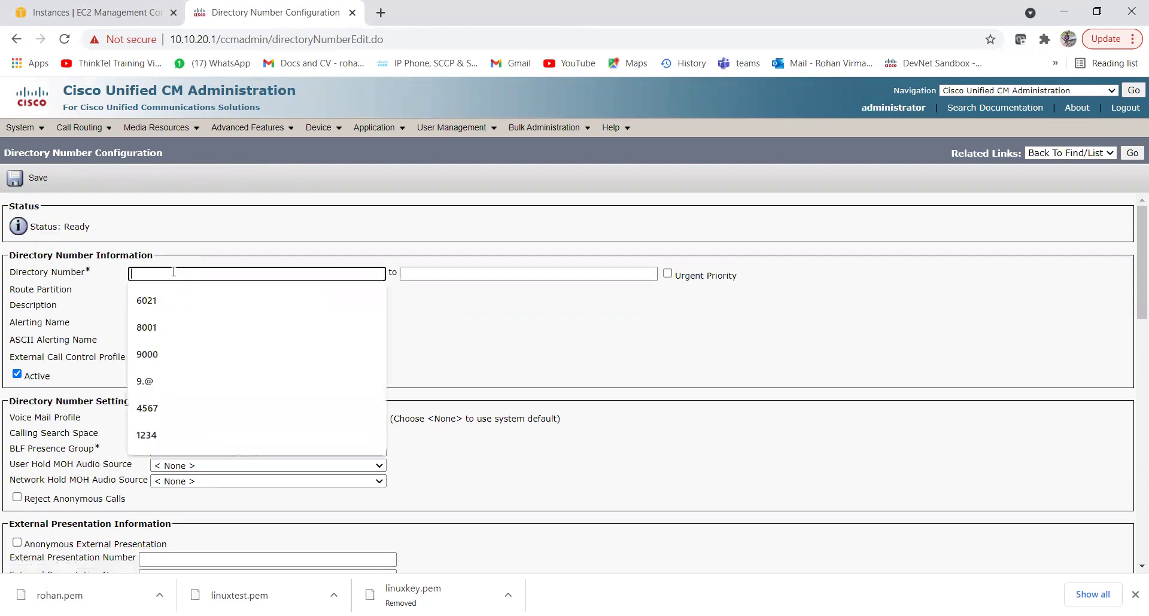
{"action": "type", "text": "1234"}
{"action": "left_click", "coordinate": [465, 325]}
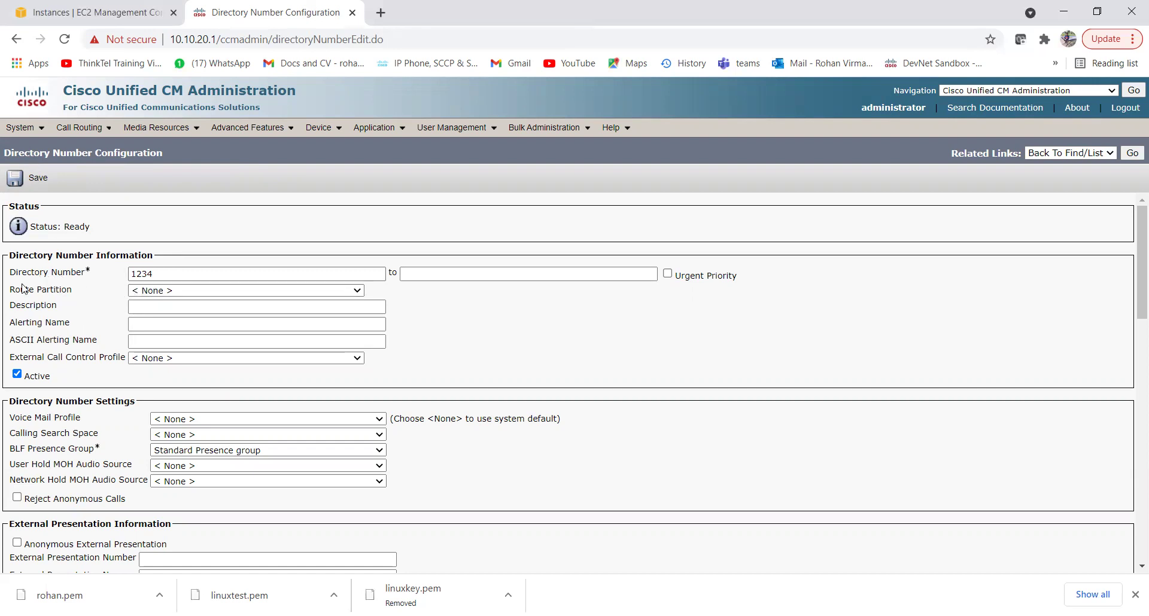
{"action": "left_click", "coordinate": [238, 293]}
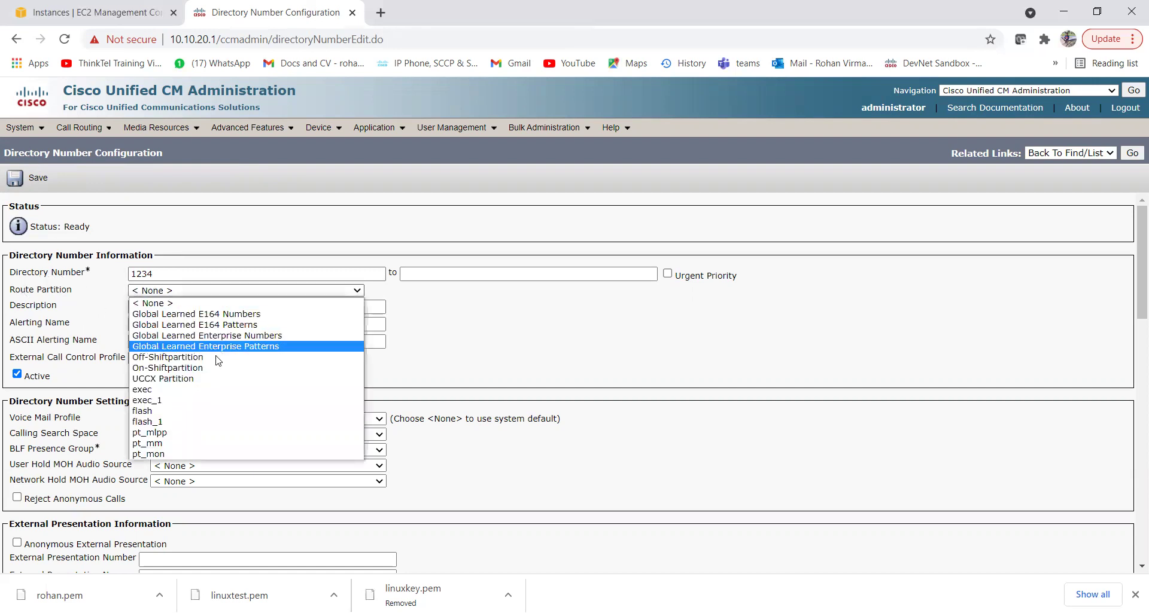
{"action": "left_click", "coordinate": [204, 369]}
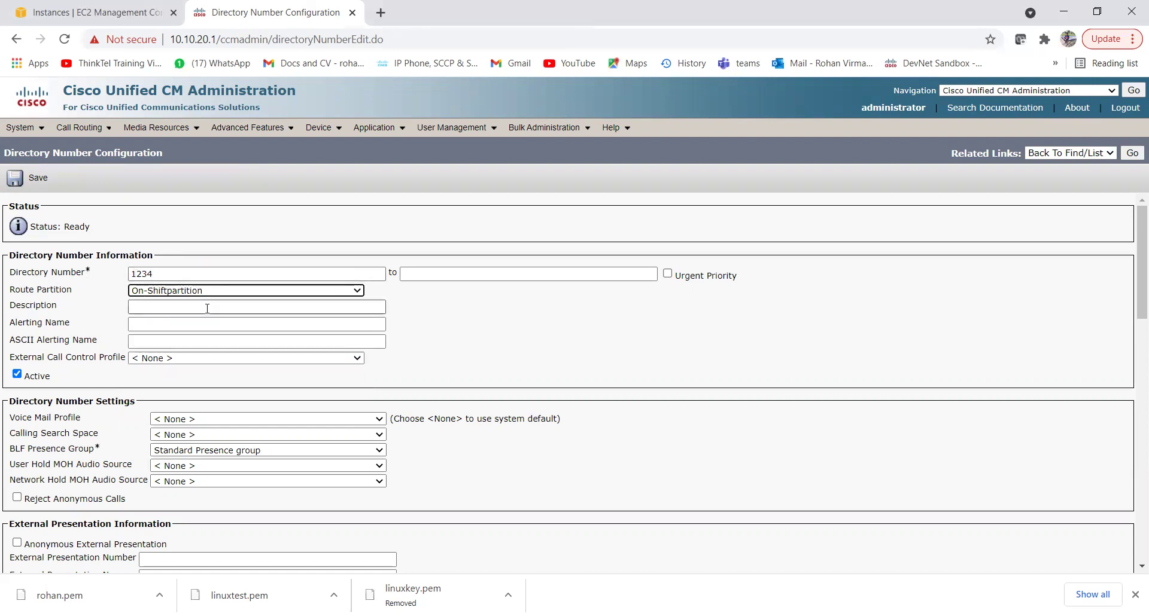
{"action": "left_click", "coordinate": [35, 182]}
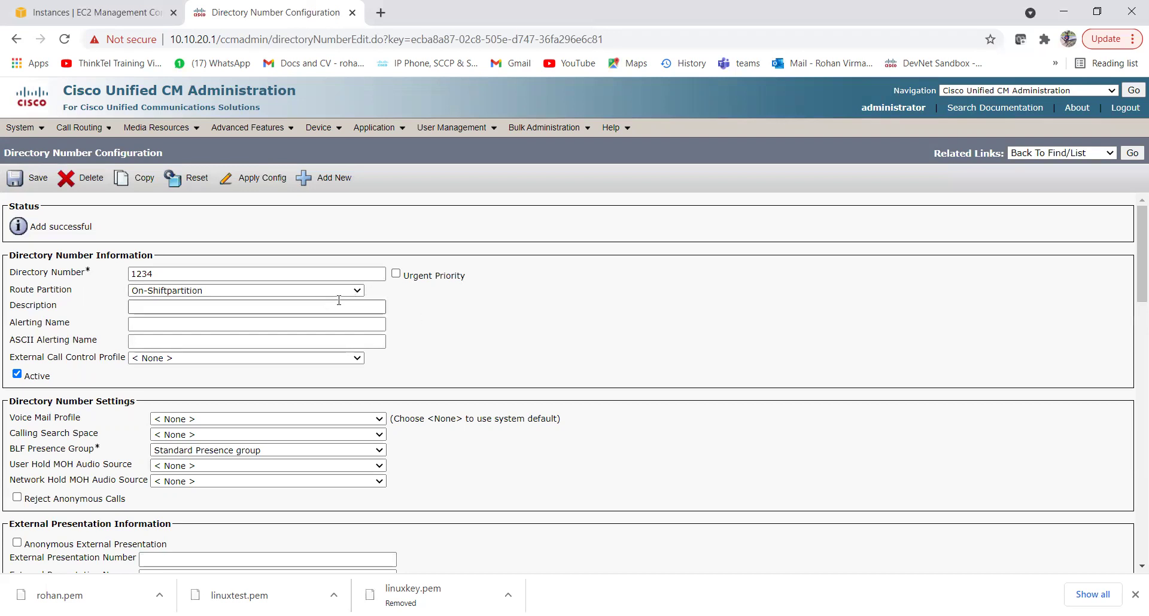
{"action": "left_click", "coordinate": [357, 291]}
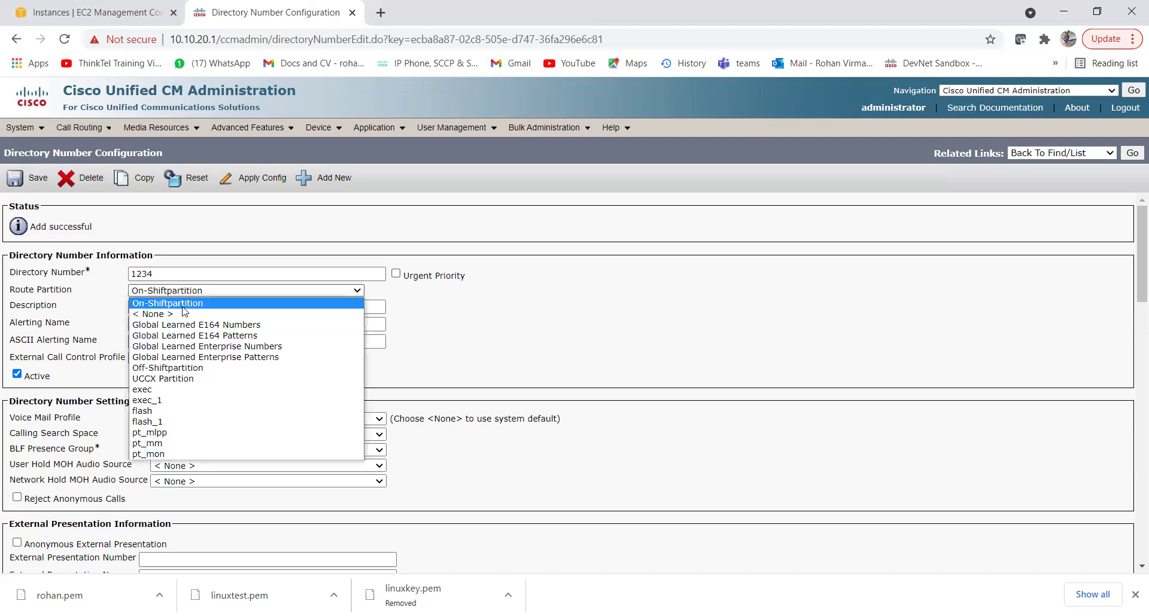
{"action": "left_click", "coordinate": [158, 292]}
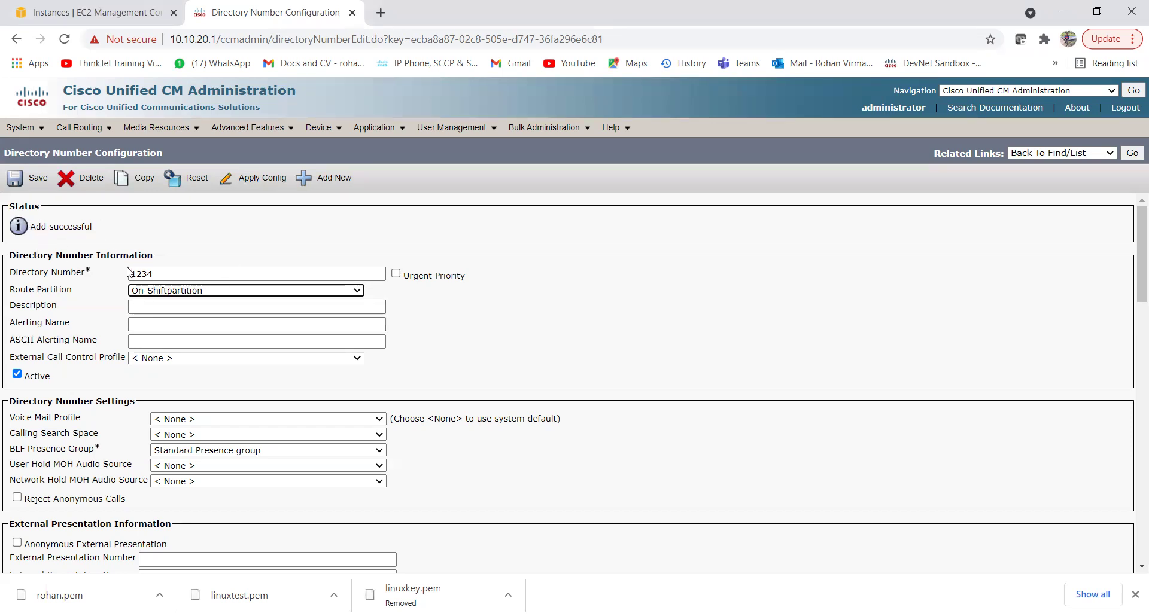
Start a new directory number 1234 and assign Off-Shiftpartition as its route partition.
{"action": "left_click", "coordinate": [341, 184]}
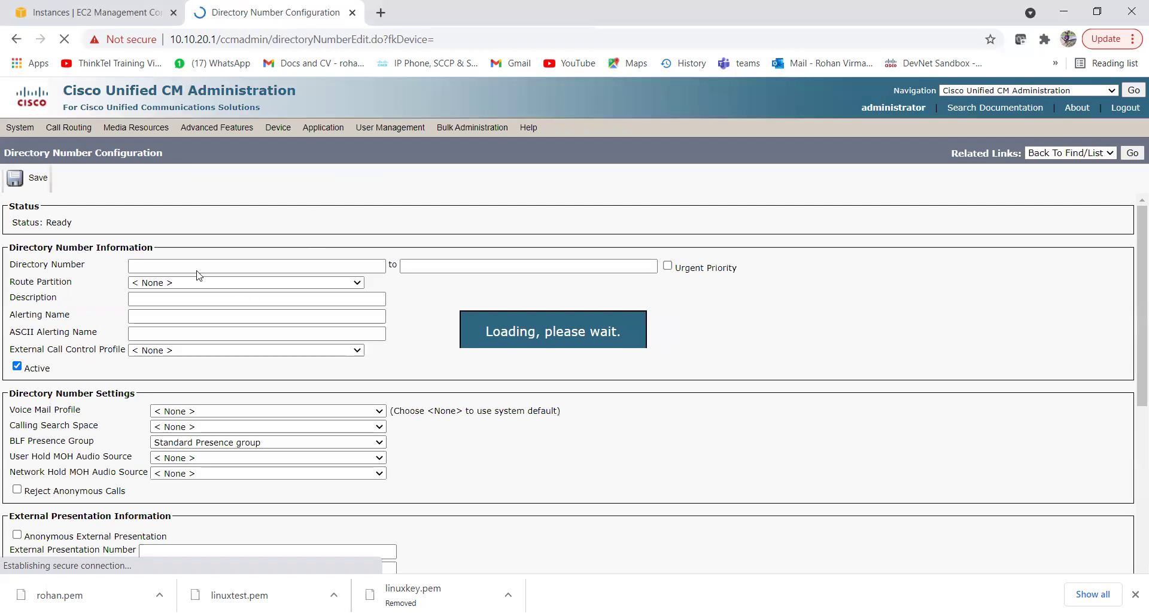
{"action": "left_click", "coordinate": [188, 274]}
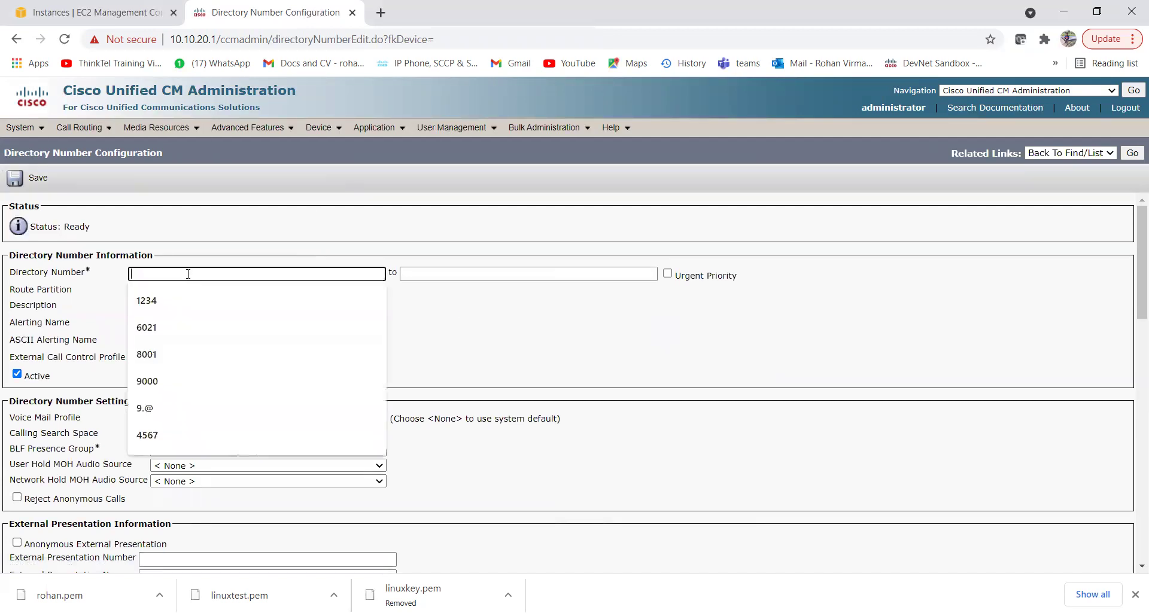
{"action": "type", "text": "1234"}
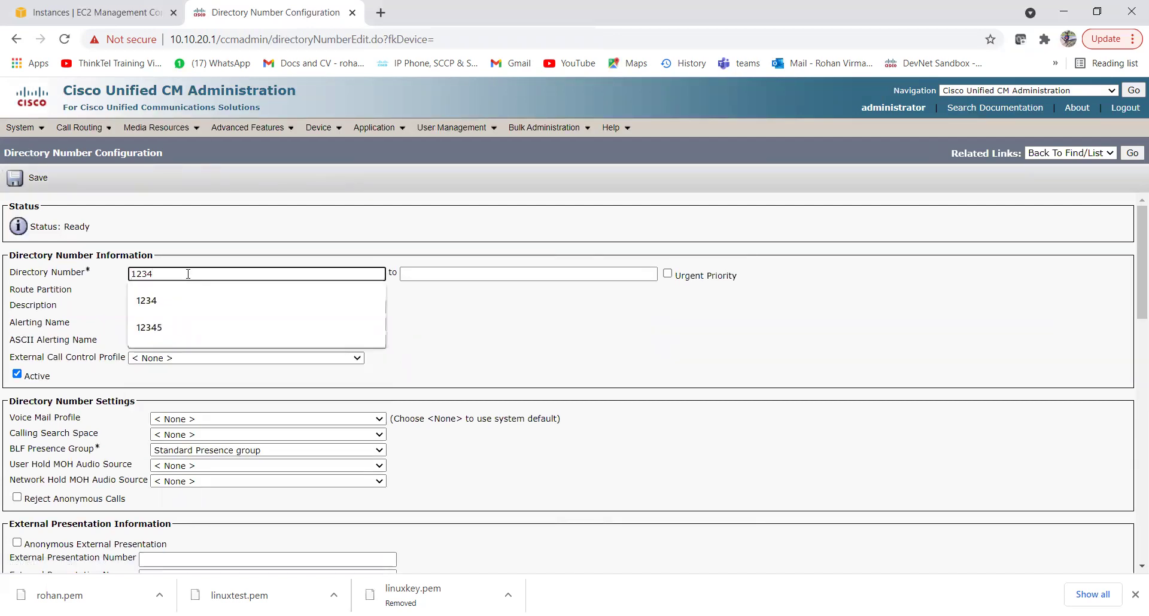
{"action": "left_click", "coordinate": [466, 324]}
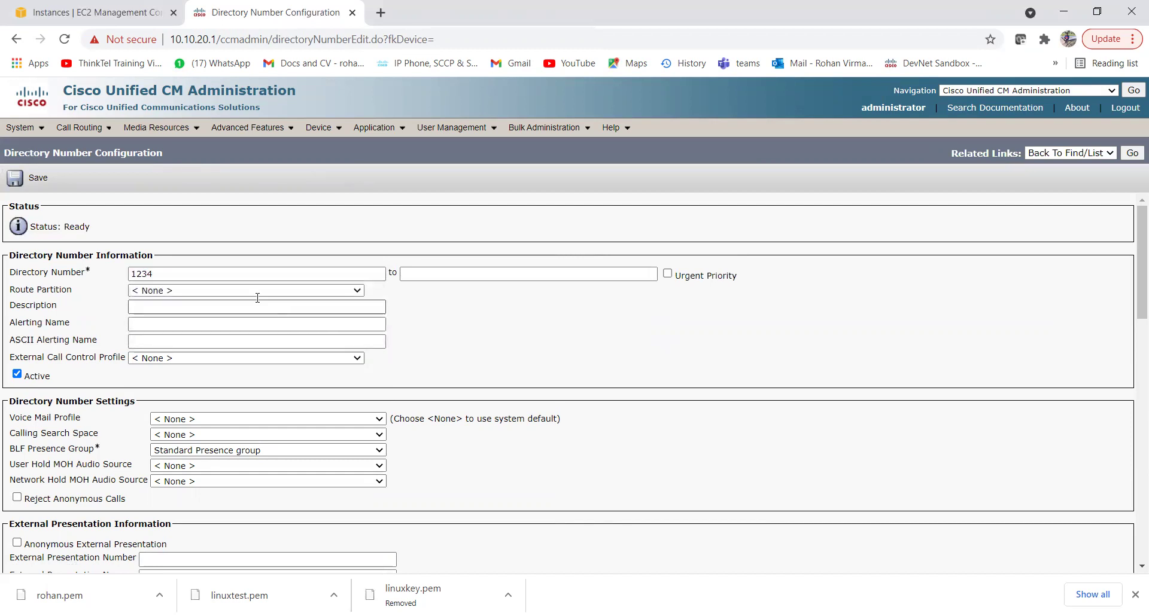
{"action": "left_click", "coordinate": [229, 293]}
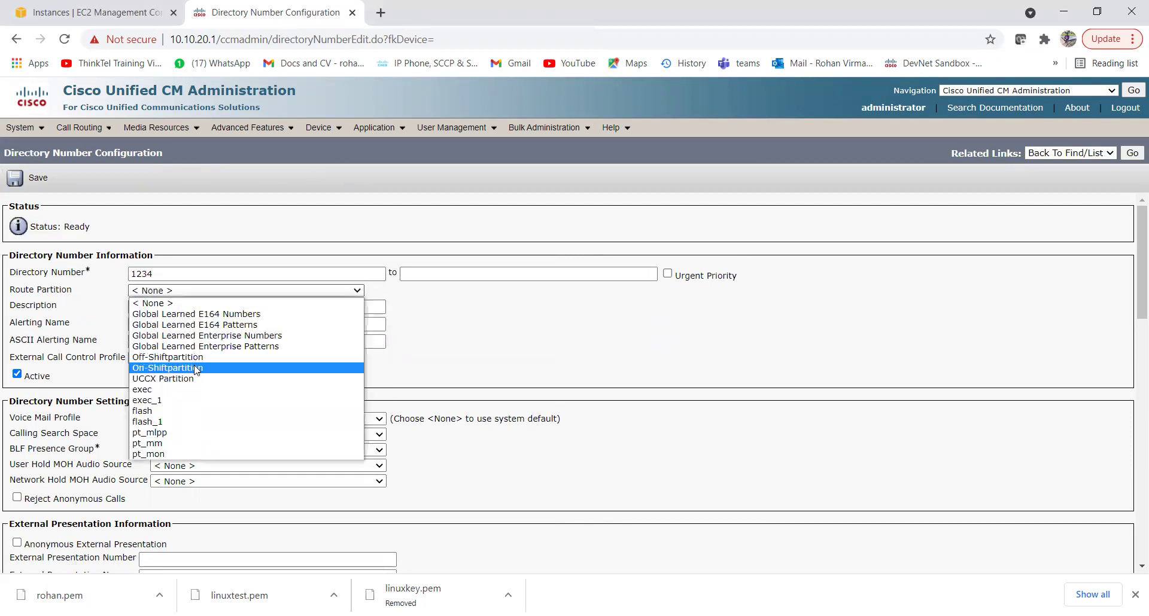
{"action": "left_click", "coordinate": [193, 358]}
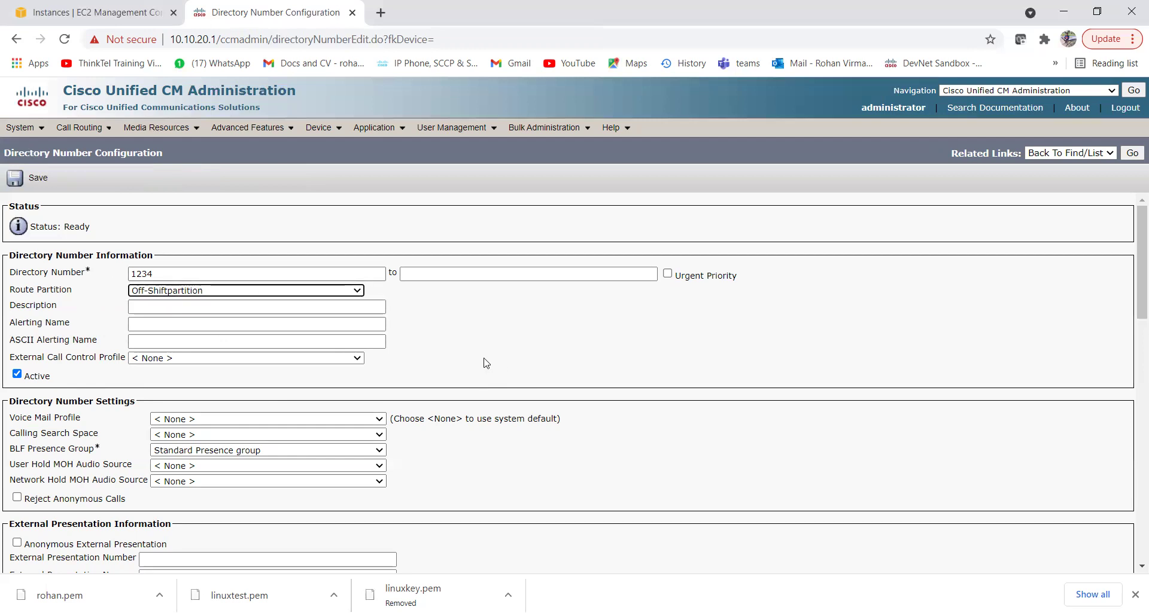
Enable voice mail for Forward All in the off-shift directory number's call forward and call pickup settings.
{"action": "scroll", "coordinate": [486, 363], "scroll_direction": "down", "scroll_amount": 8}
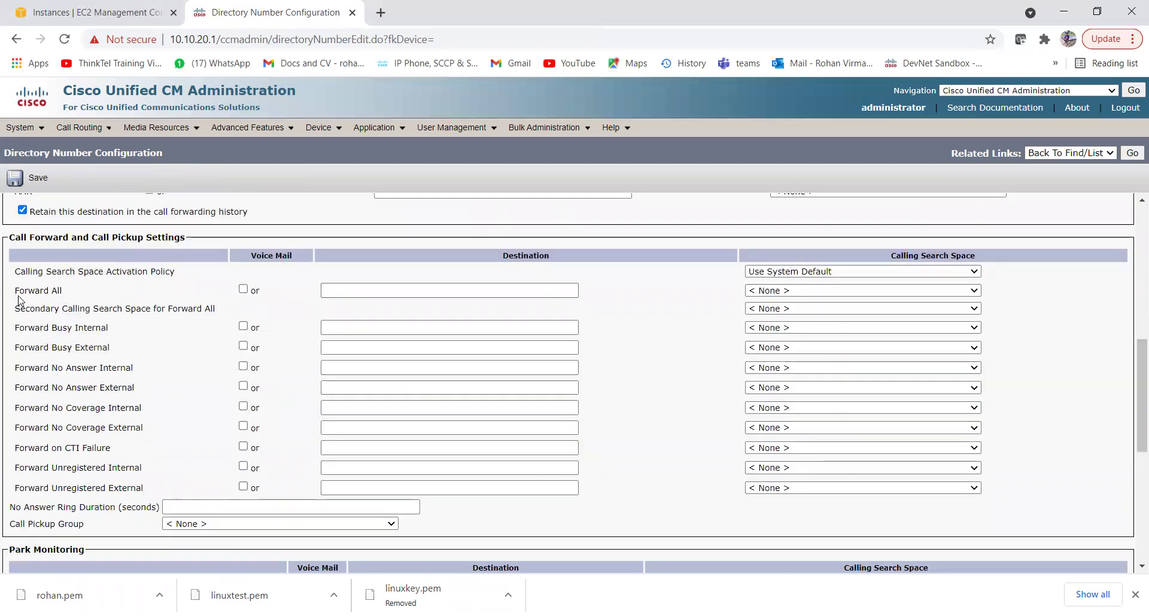
{"action": "left_click_drag", "start_coordinate": [70, 293], "coordinate": [13, 293]}
{"action": "left_click", "coordinate": [243, 289]}
{"action": "left_click", "coordinate": [281, 319]}
{"action": "scroll", "coordinate": [281, 319], "scroll_direction": "up", "scroll_amount": 6}
{"action": "scroll", "coordinate": [281, 319], "scroll_direction": "up", "scroll_amount": 1}
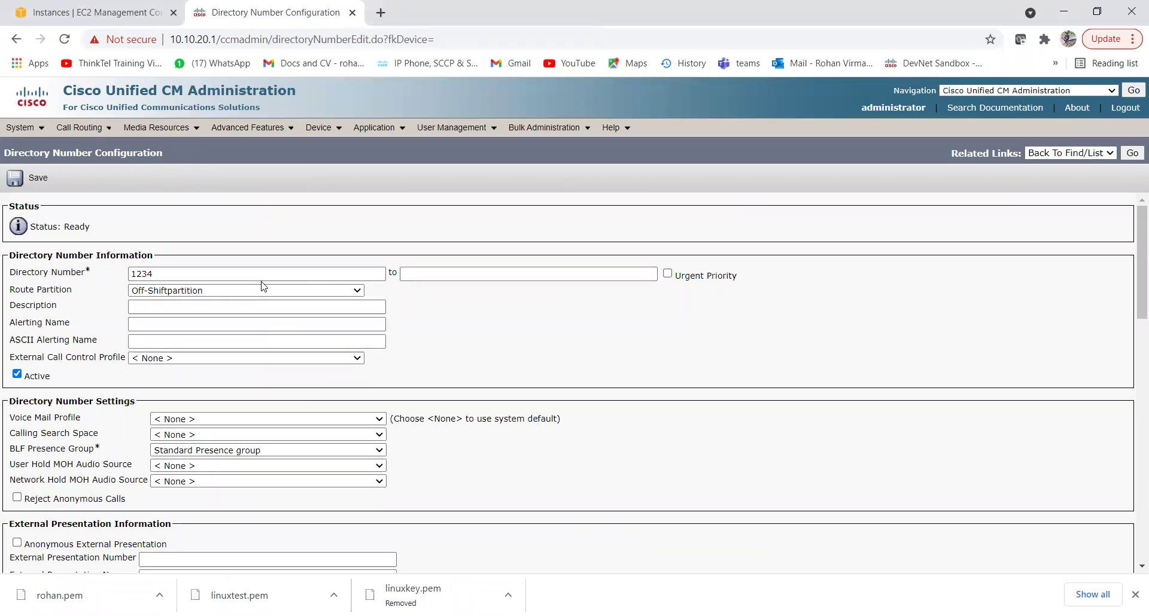
{"action": "scroll", "coordinate": [186, 320], "scroll_direction": "down", "scroll_amount": 5}
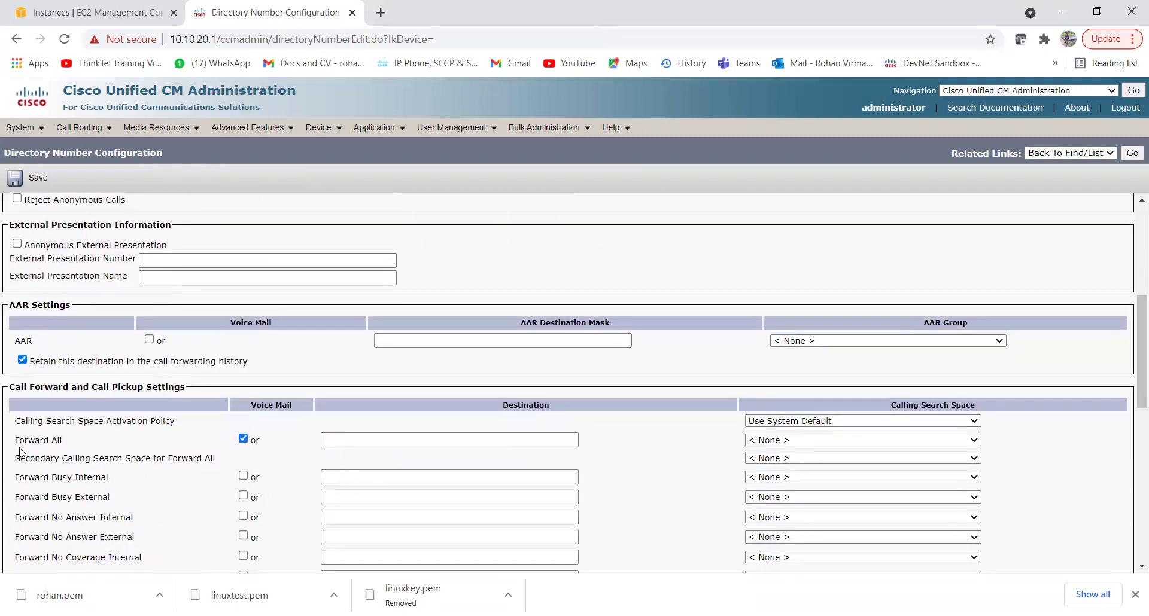
{"action": "left_click_drag", "start_coordinate": [13, 441], "coordinate": [107, 443]}
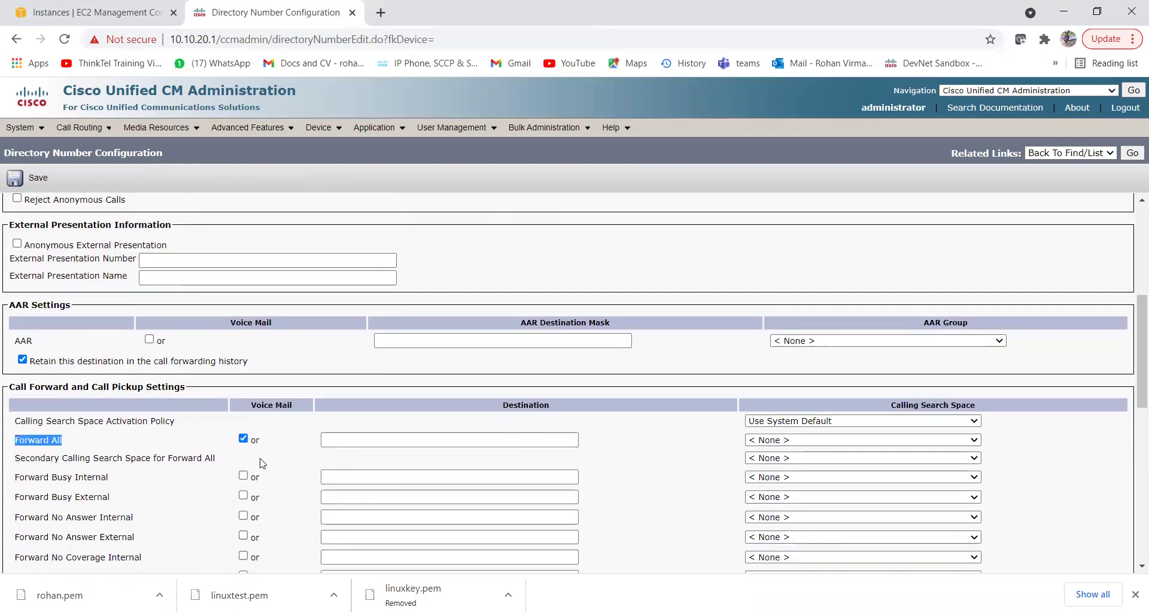
{"action": "scroll", "coordinate": [262, 460], "scroll_direction": "up", "scroll_amount": 2}
{"action": "scroll", "coordinate": [288, 508], "scroll_direction": "up", "scroll_amount": 3}
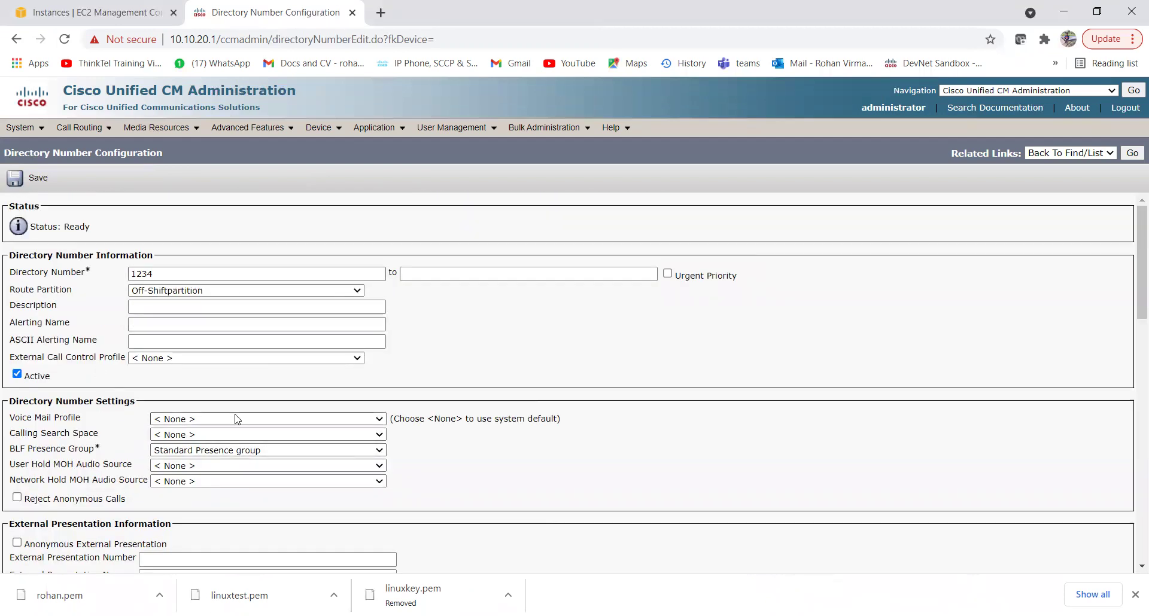
Set the off-shift directory number's voice mail profile to VMProfile, save it, and check the saved call forwarding settings.
{"action": "left_click", "coordinate": [236, 418]}
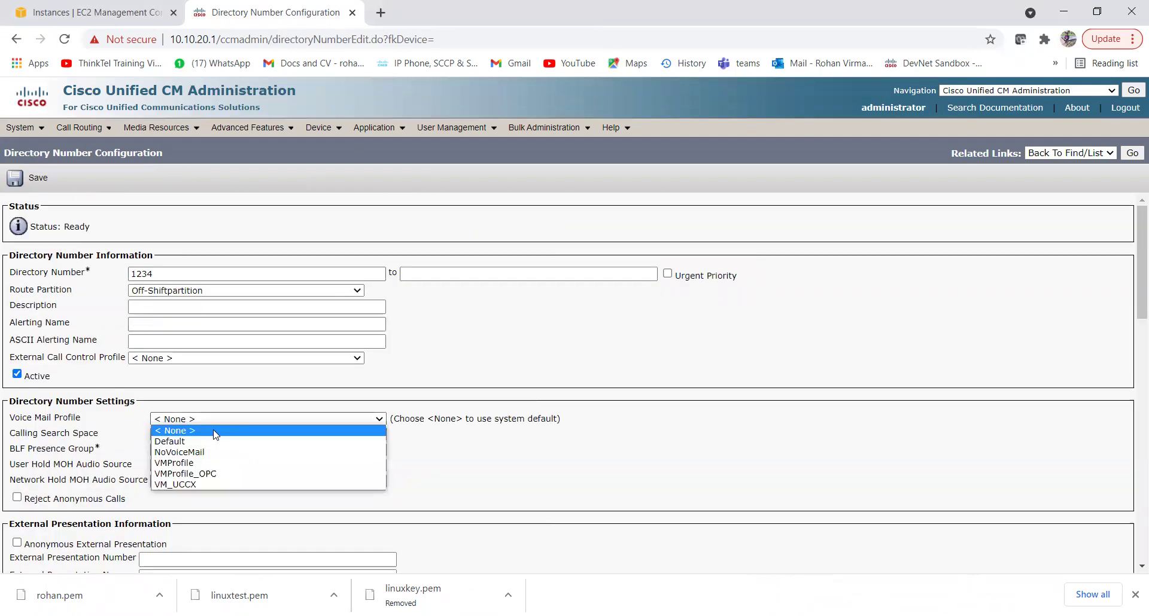
{"action": "left_click", "coordinate": [238, 464]}
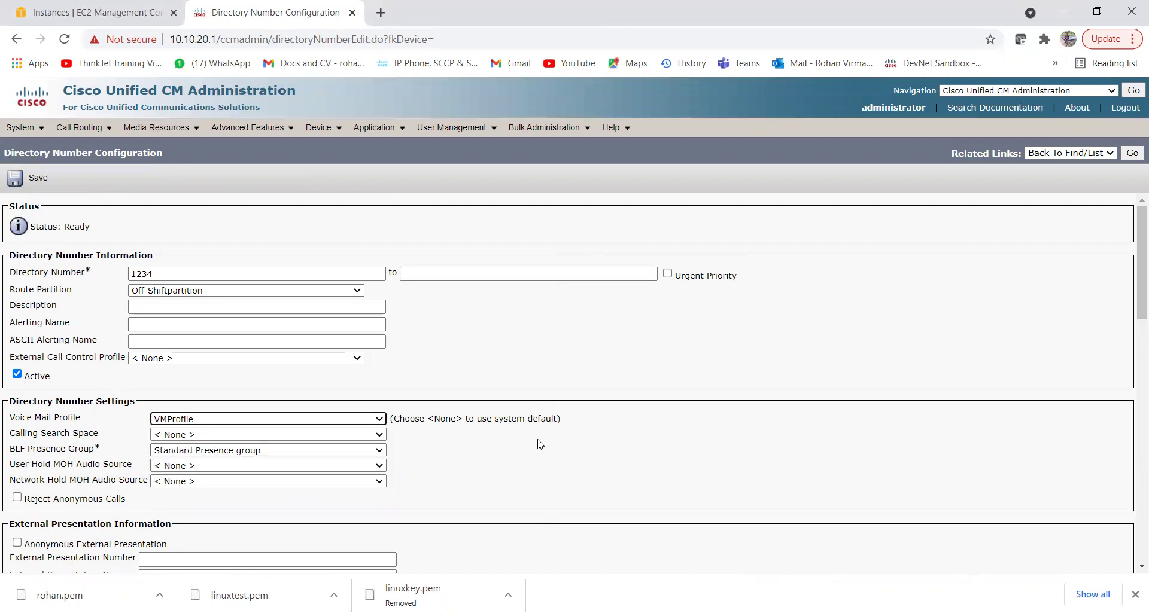
{"action": "left_click", "coordinate": [243, 421]}
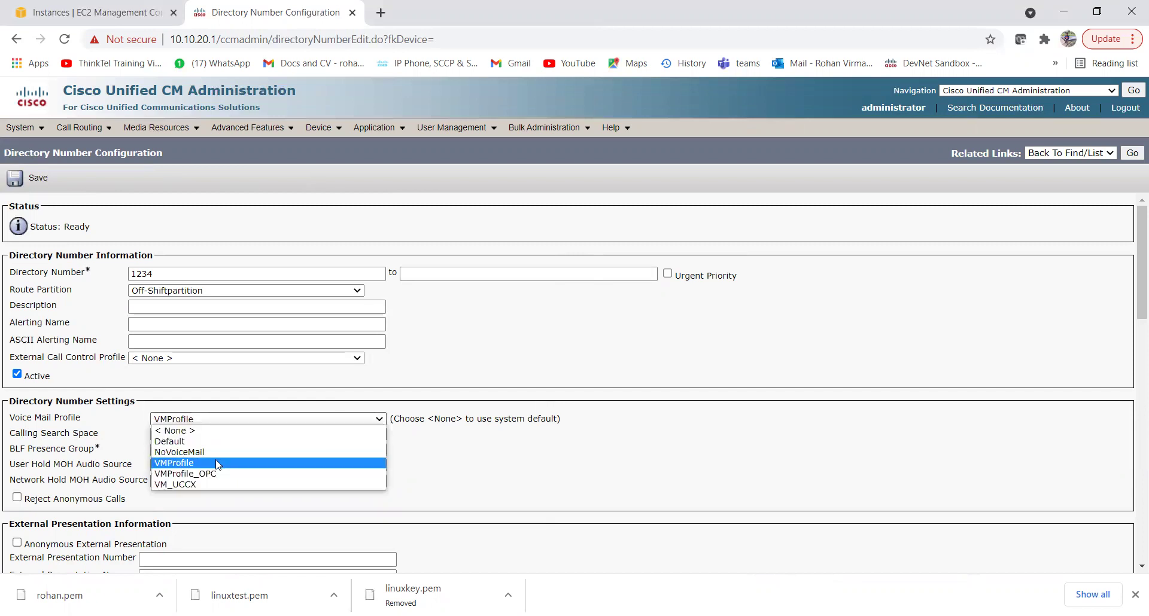
{"action": "left_click", "coordinate": [217, 465]}
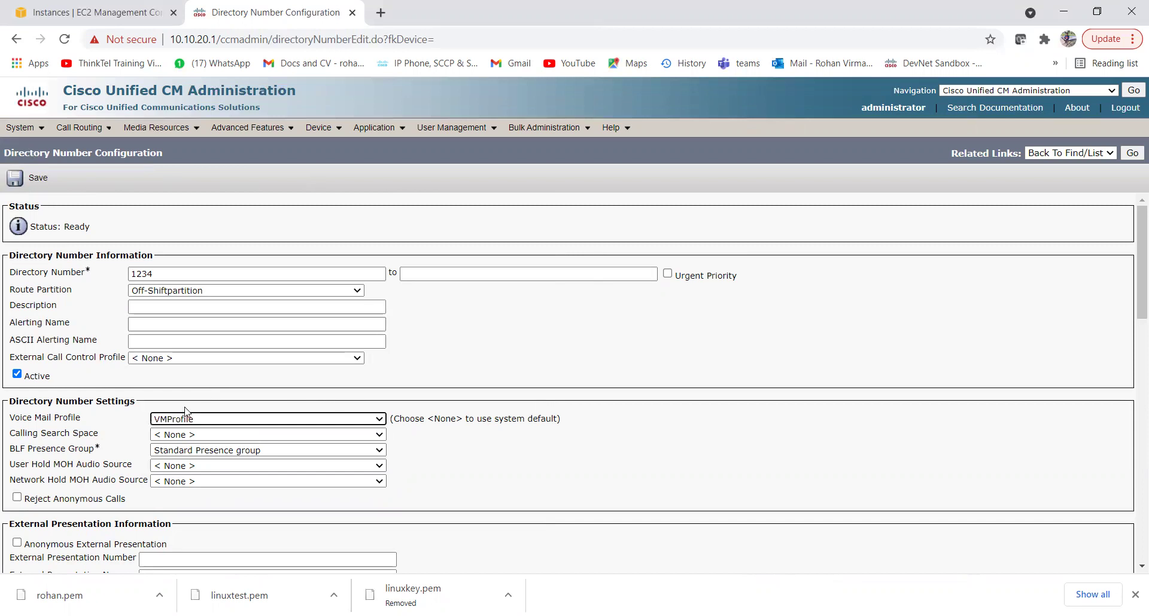
{"action": "scroll", "coordinate": [249, 426], "scroll_direction": "down", "scroll_amount": 4}
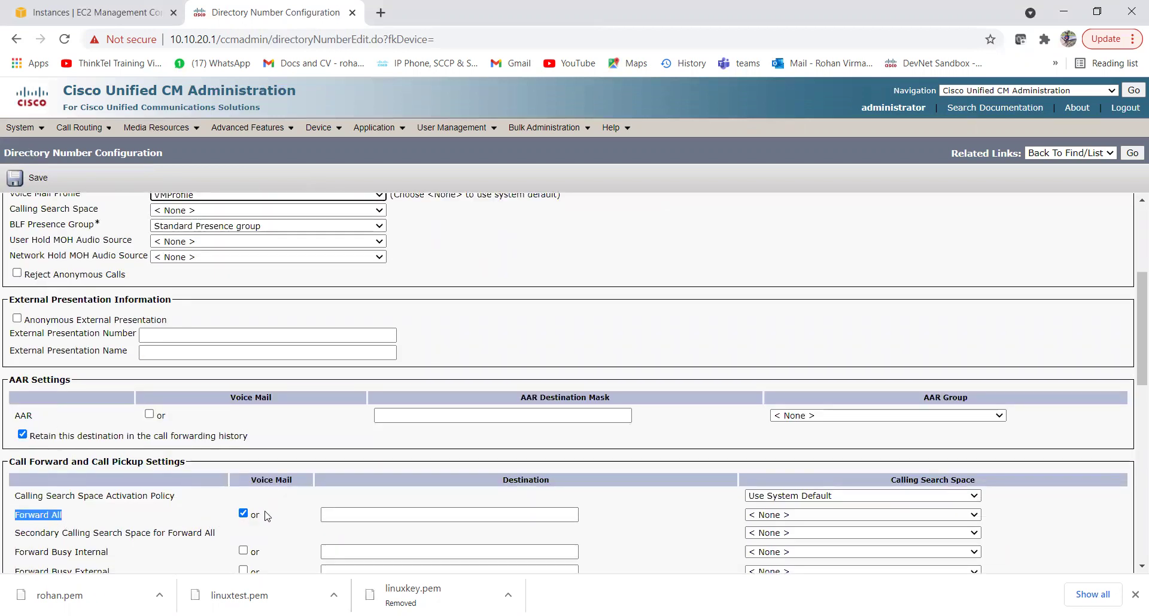
{"action": "scroll", "coordinate": [263, 515], "scroll_direction": "up", "scroll_amount": 4}
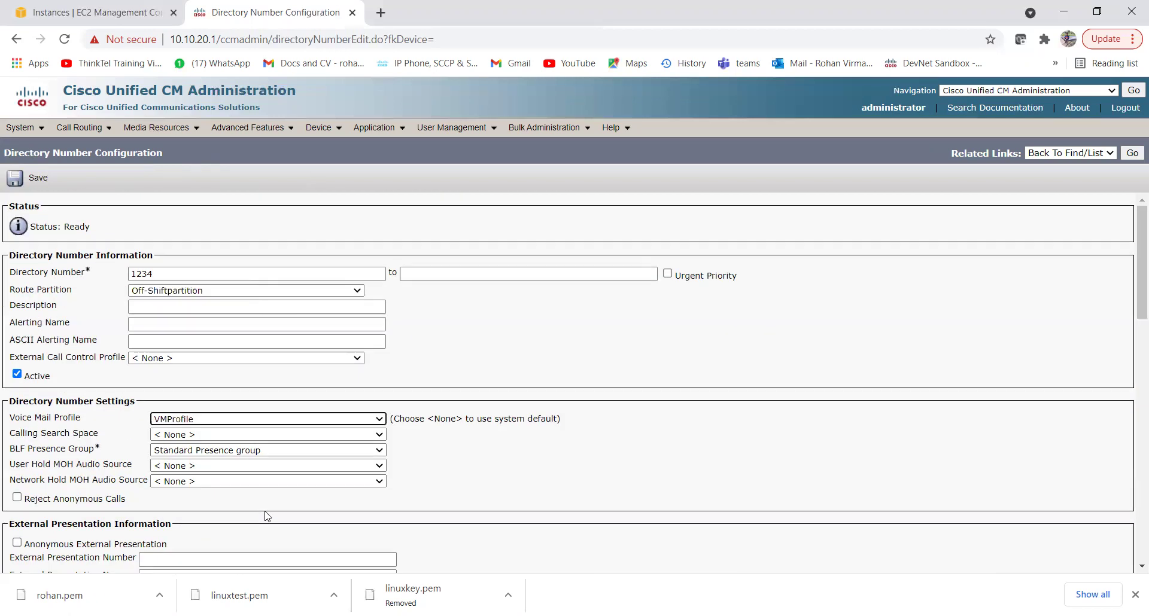
{"action": "left_click", "coordinate": [37, 184]}
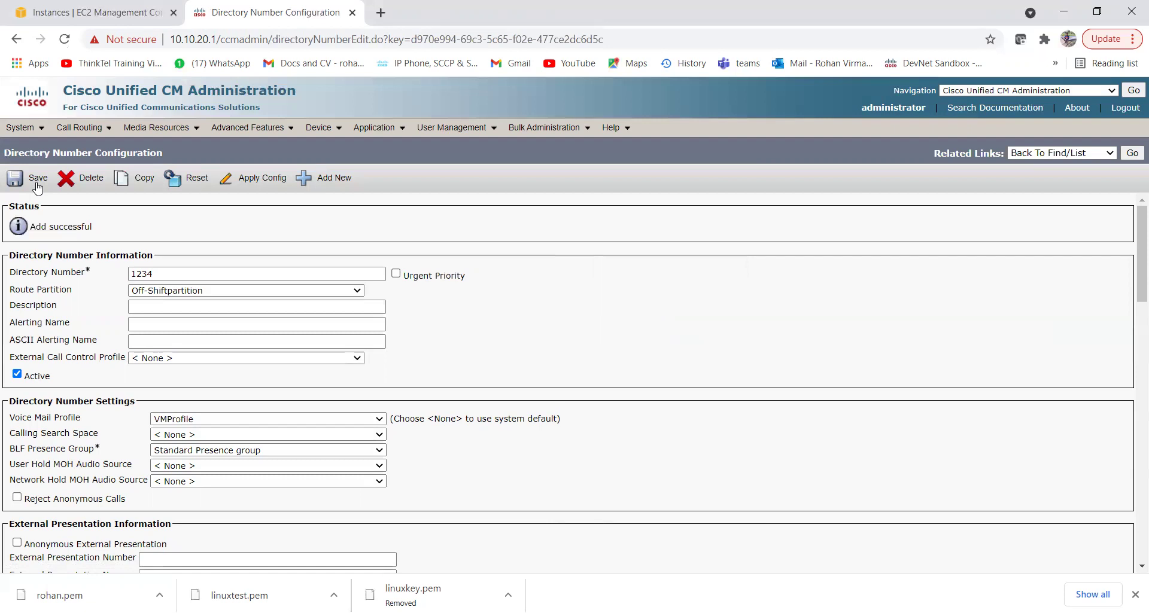
{"action": "scroll", "coordinate": [97, 518], "scroll_direction": "down", "scroll_amount": 4}
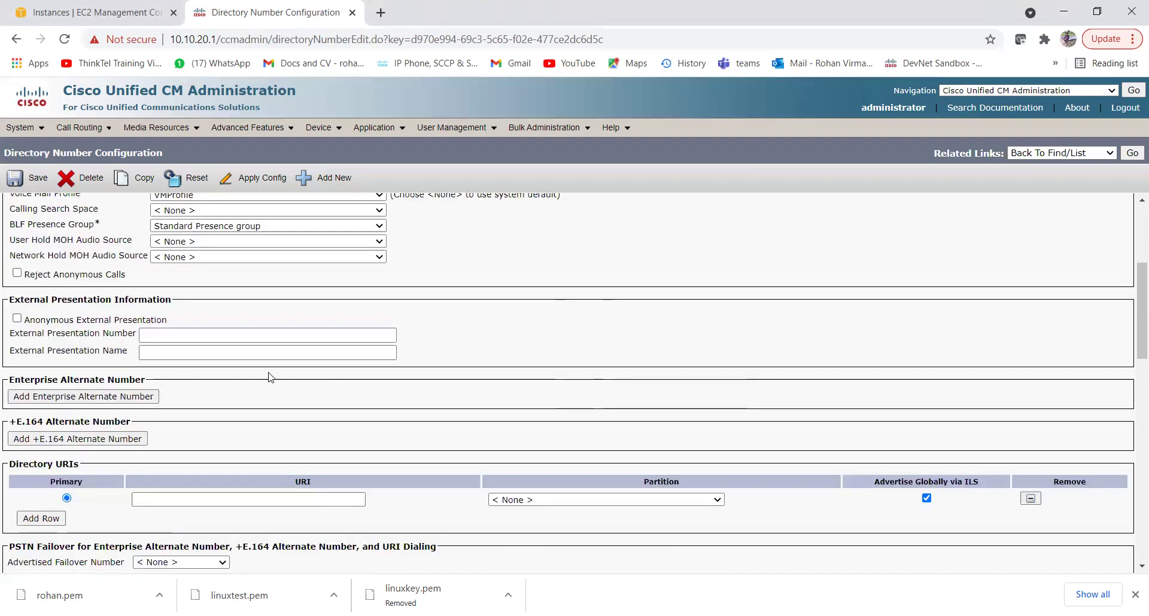
{"action": "scroll", "coordinate": [97, 518], "scroll_direction": "down", "scroll_amount": 4}
{"action": "scroll", "coordinate": [96, 430], "scroll_direction": "down", "scroll_amount": 4}
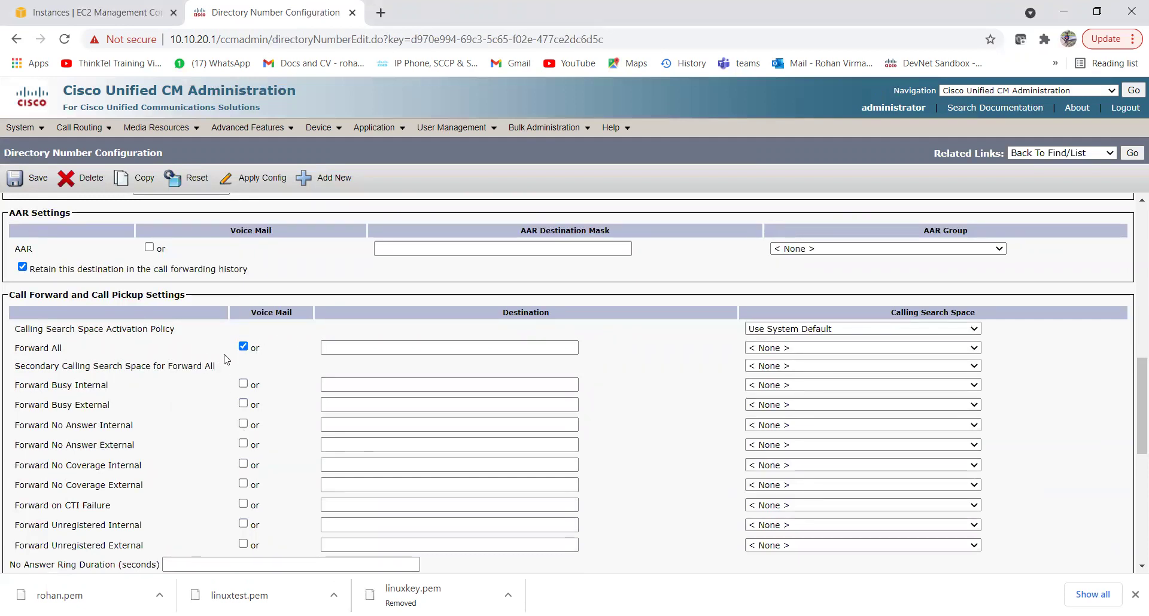
{"action": "scroll", "coordinate": [290, 336], "scroll_direction": "up", "scroll_amount": 10}
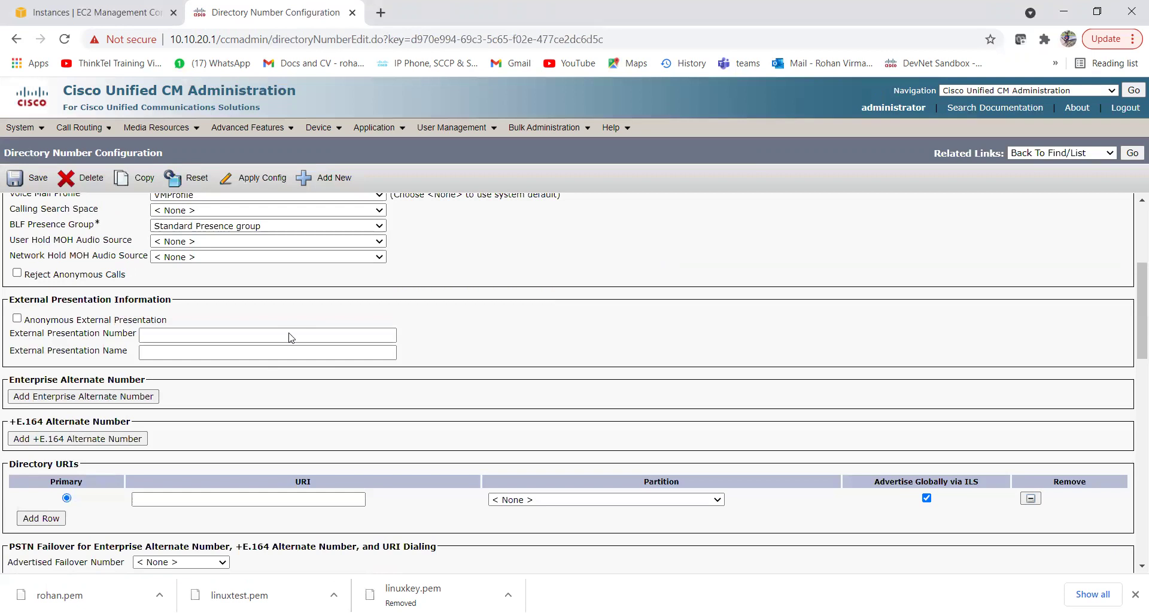